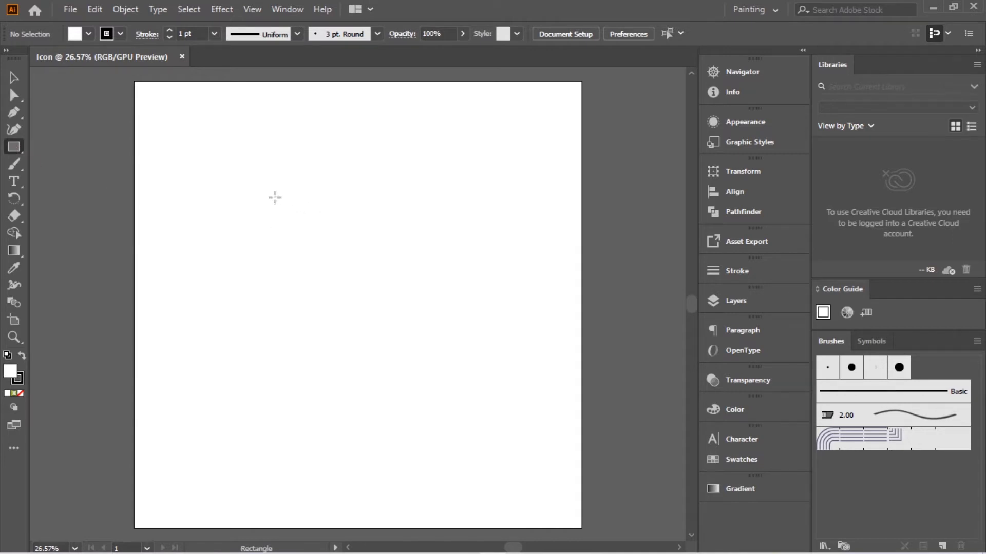
# Draw a large square near the middle of the artboard and round its corners.
pyautogui.moveTo(274, 197); pyautogui.dragTo(475, 431)
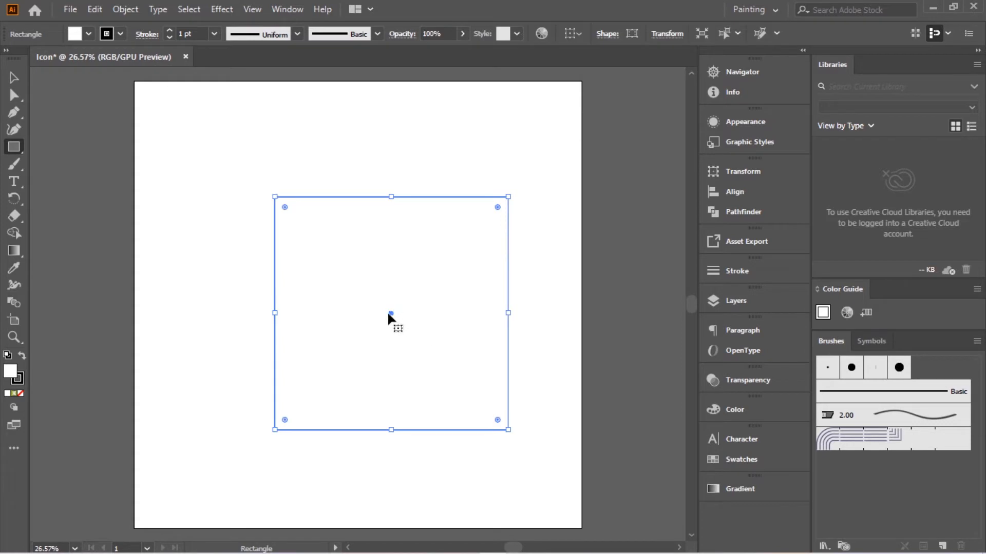
pyautogui.moveTo(387, 314); pyautogui.dragTo(359, 314)
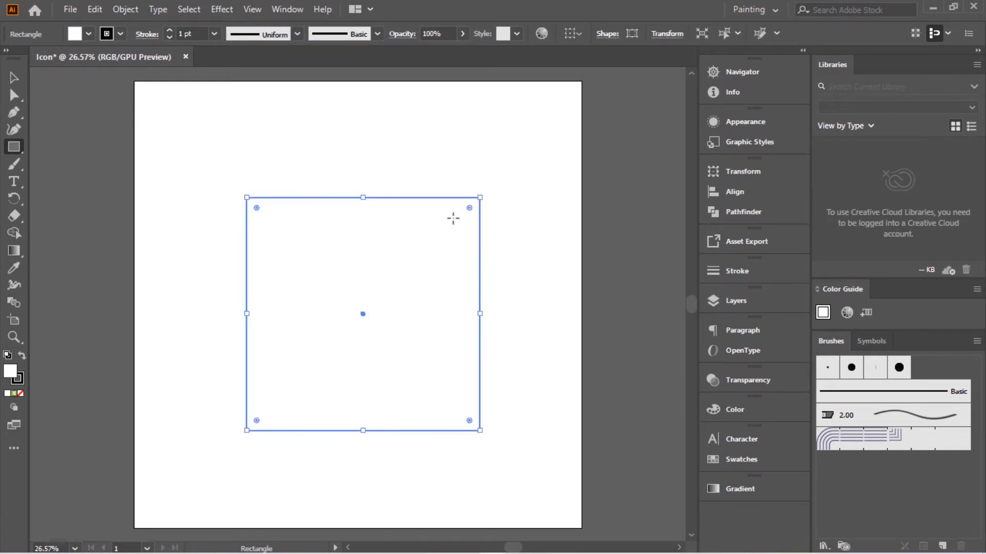
pyautogui.moveTo(468, 208)
pyautogui.mouseDown()
pyautogui.moveTo(440, 233)
pyautogui.moveTo(455, 222)
pyautogui.mouseUp()
# Fill the rounded square with a near-black grey and move it slightly up and left on the artboard.
pyautogui.doubleClick(13, 369)
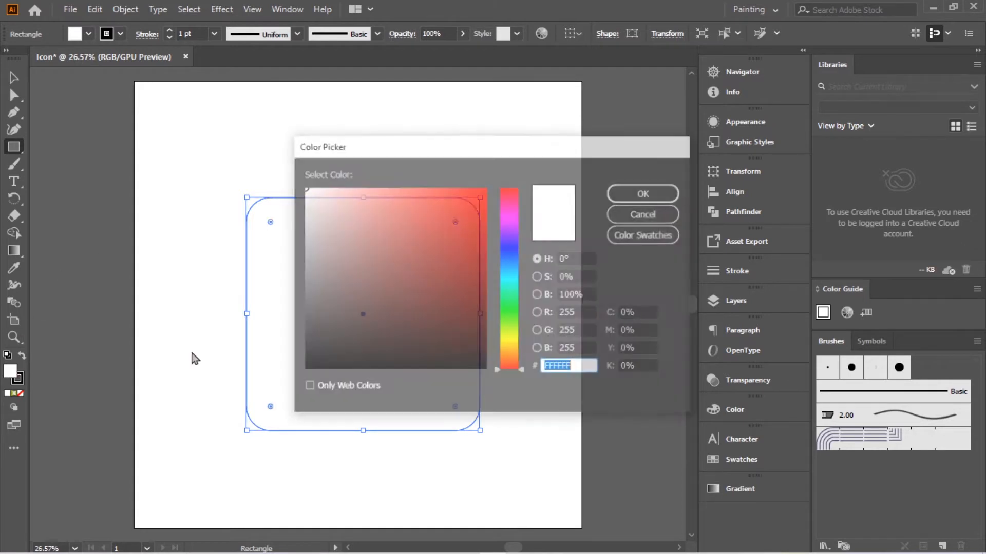
pyautogui.moveTo(311, 343); pyautogui.dragTo(303, 353)
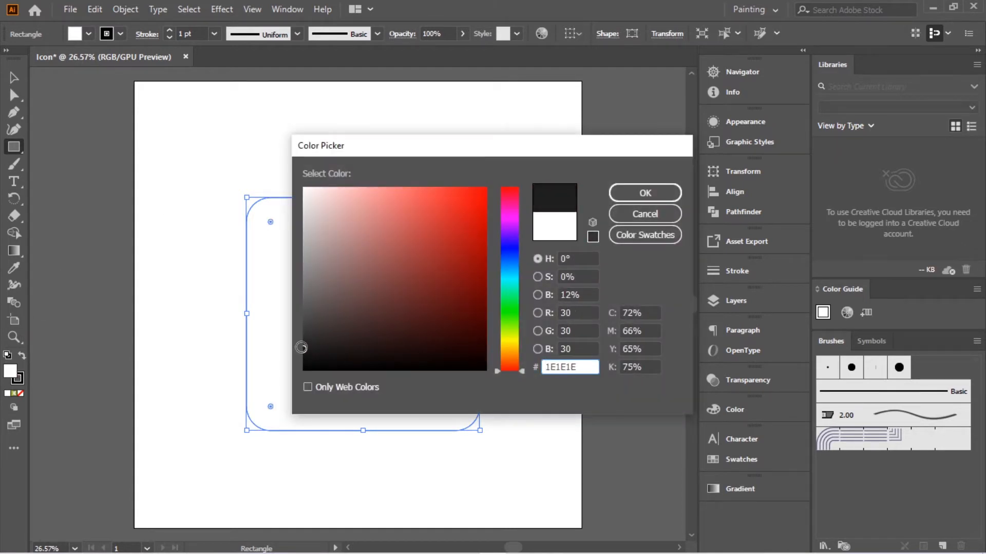
pyautogui.click(646, 198)
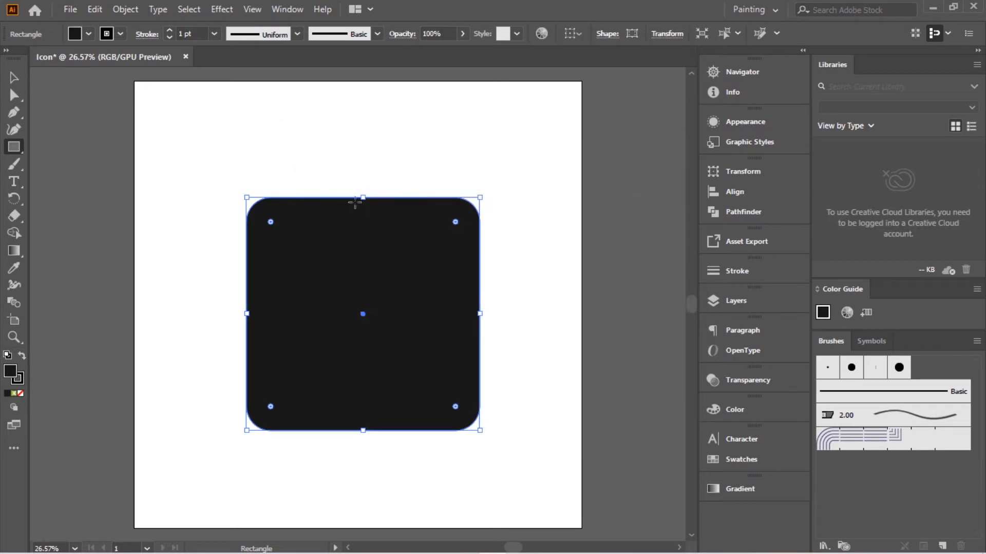
pyautogui.press('v')
pyautogui.click(417, 146)
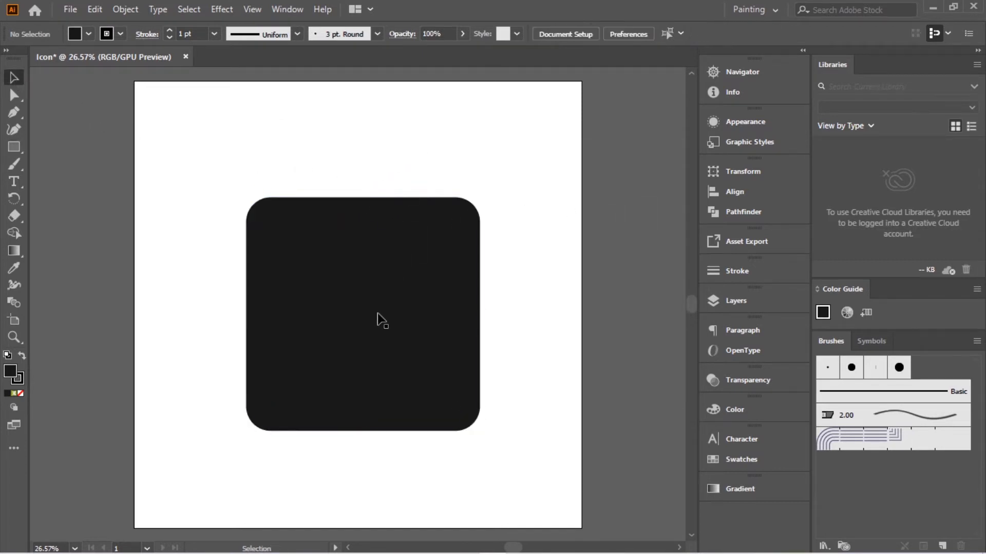
pyautogui.moveTo(378, 315); pyautogui.dragTo(368, 286)
# Add a text object reading "PS" on the dark rounded square.
pyautogui.click(44, 245)
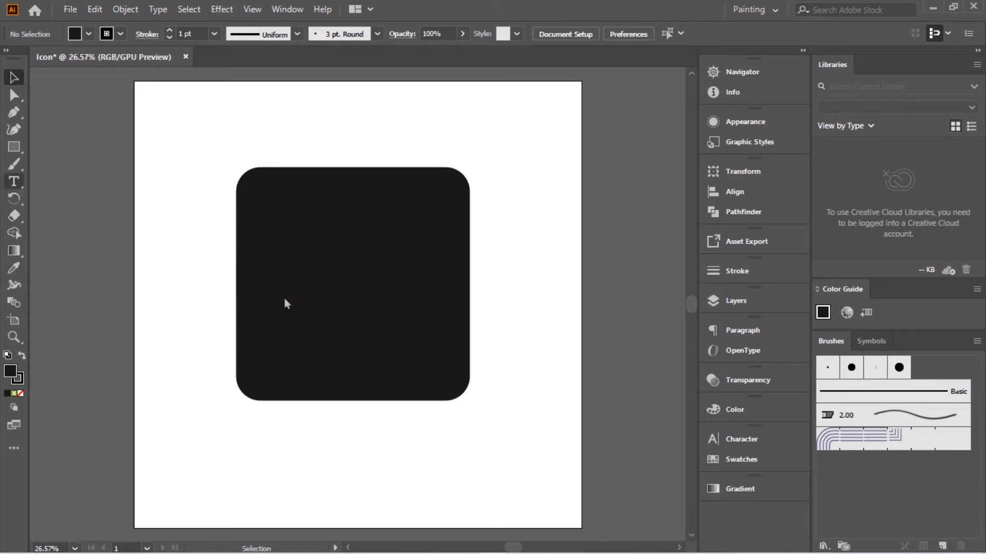
pyautogui.click(326, 275)
pyautogui.write('800')
pyautogui.hotkey('ctrl', '+')
pyautogui.hotkey('ctrl', '+')
pyautogui.hotkey('ctrl', '+')
pyautogui.hotkey('ctrl', '+')
pyautogui.hotkey('ctrl', '+')
pyautogui.hotkey('ctrl', '+')
pyautogui.hotkey('ctrl', '+')
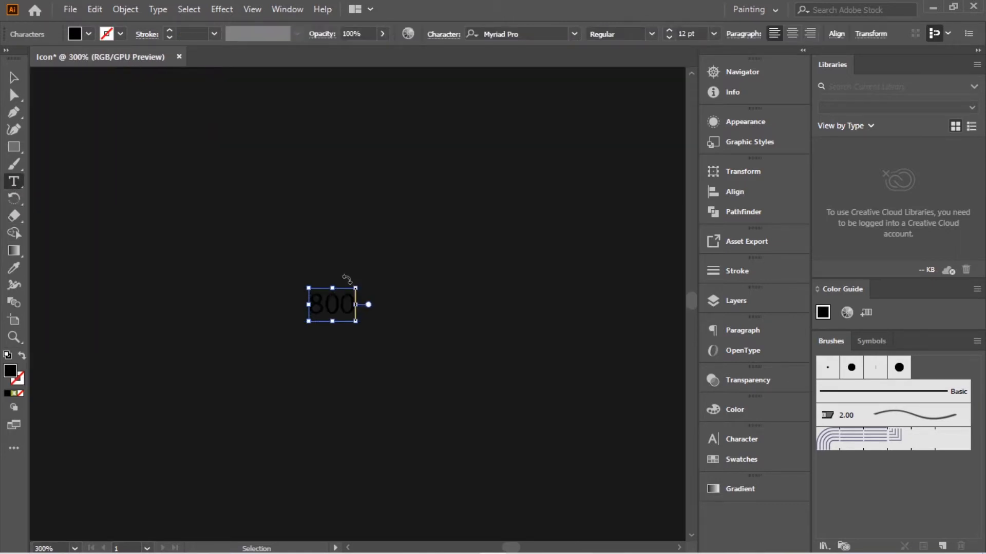
pyautogui.hotkey('ctrl', '+')
pyautogui.hotkey('ctrl', '+')
pyautogui.moveTo(346, 278); pyautogui.dragTo(279, 308)
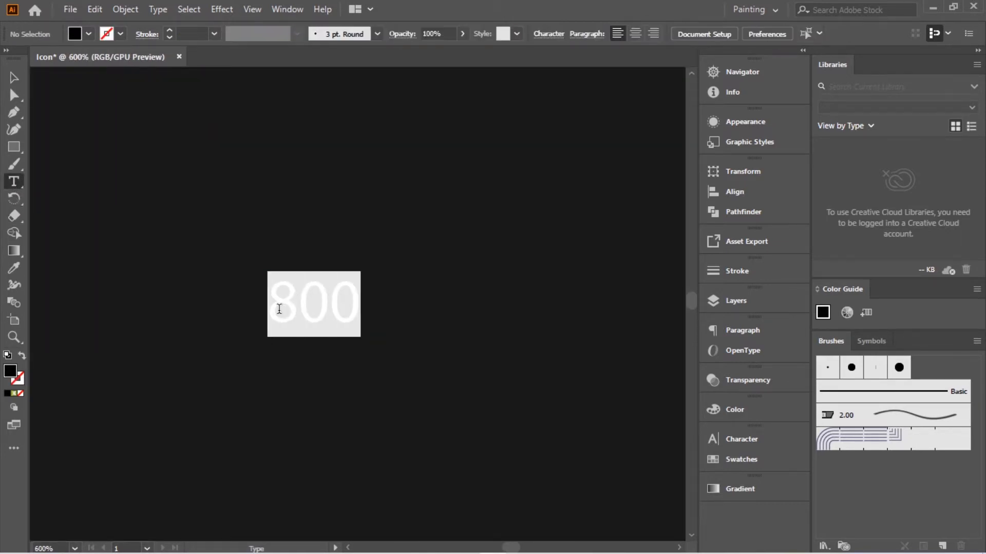
pyautogui.write('PS')
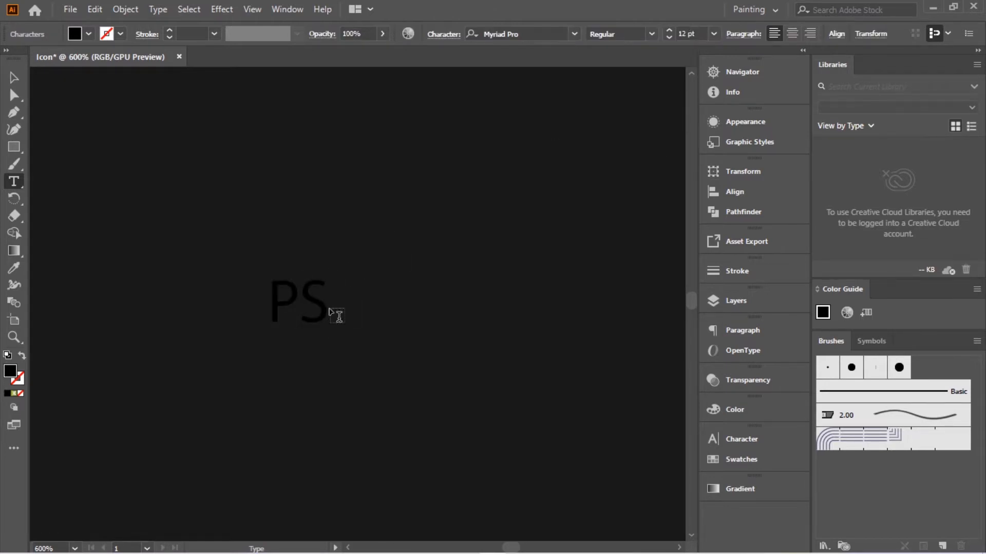
# Set the PS text's font size to 800 pt and move the text to the middle of the rounded square.
pyautogui.moveTo(325, 303); pyautogui.dragTo(260, 315)
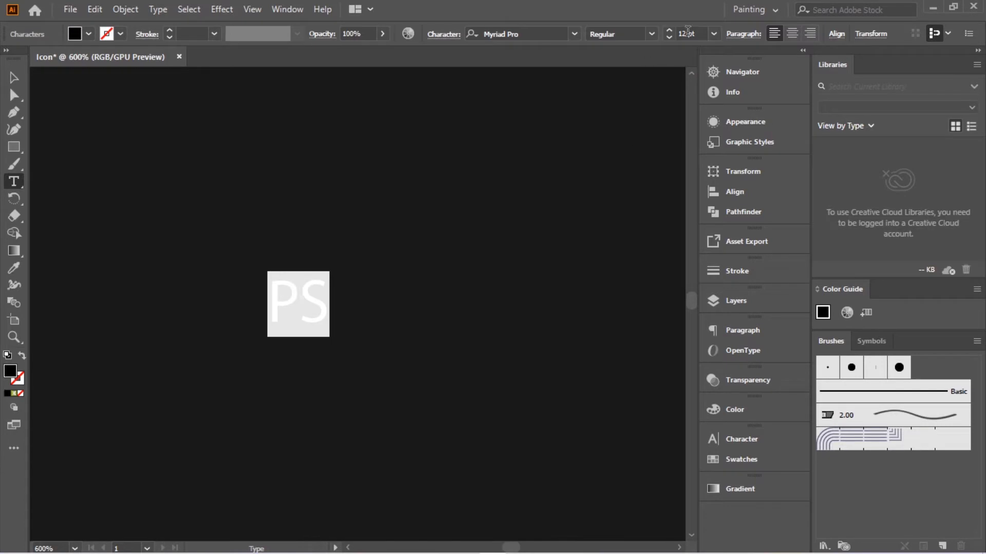
pyautogui.moveTo(706, 33); pyautogui.dragTo(677, 34)
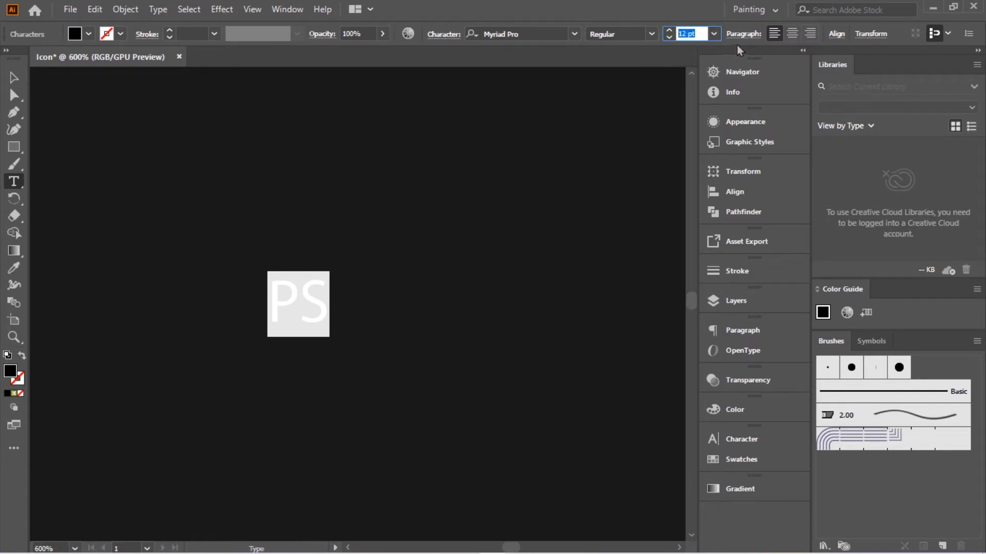
pyautogui.write('800')
pyautogui.press('Return')
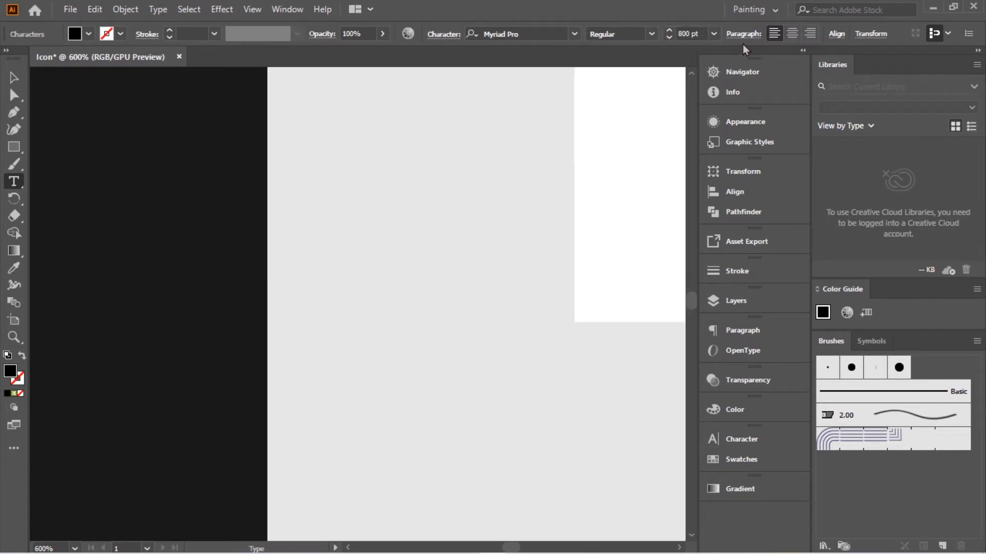
pyautogui.hotkey('ctrl', '0')
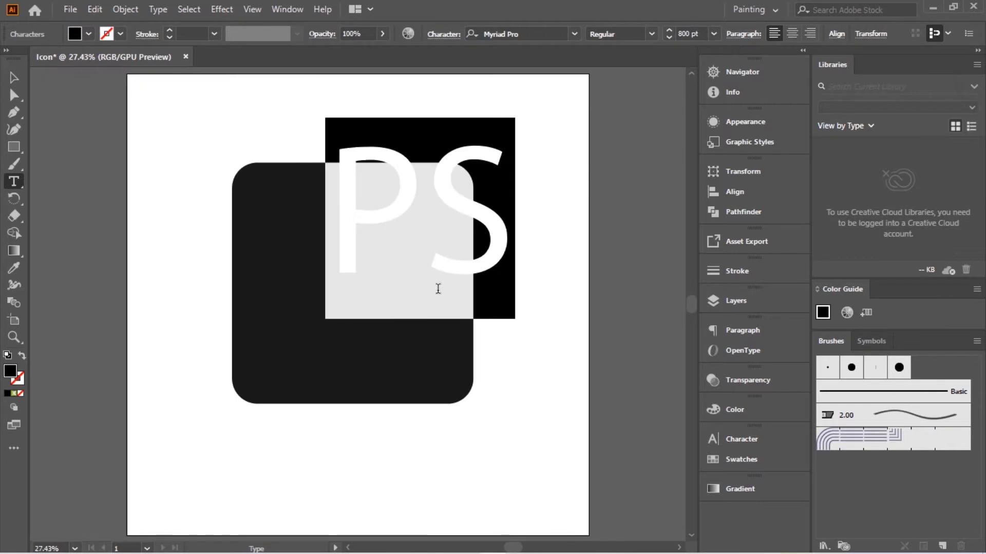
pyautogui.click(13, 78)
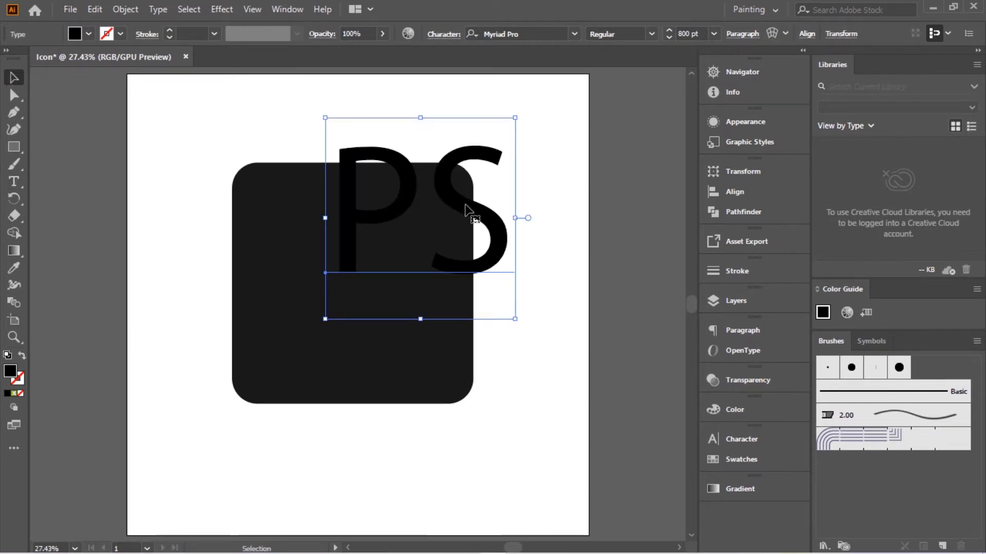
pyautogui.moveTo(466, 208); pyautogui.dragTo(399, 274)
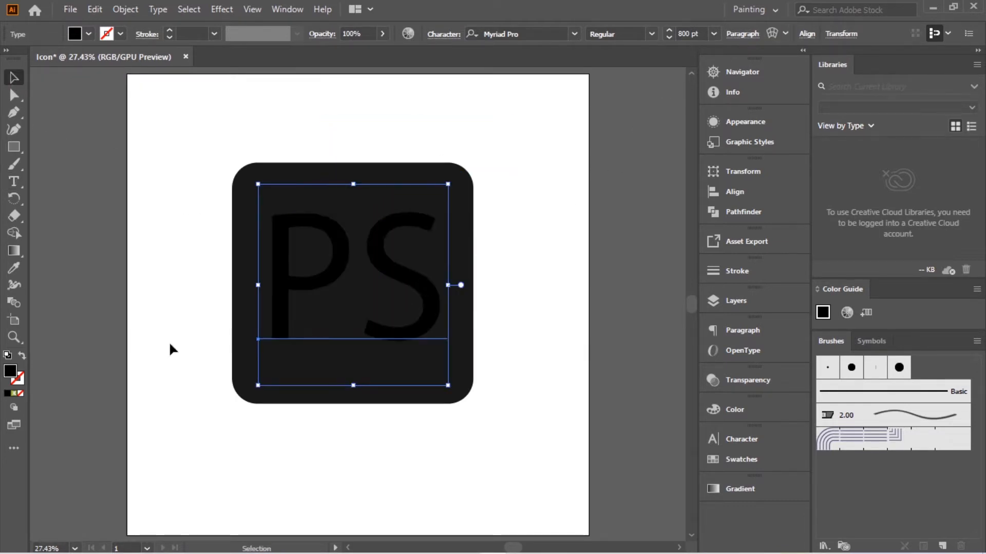
# Fill the PS text with dark red C10000.
pyautogui.doubleClick(11, 374)
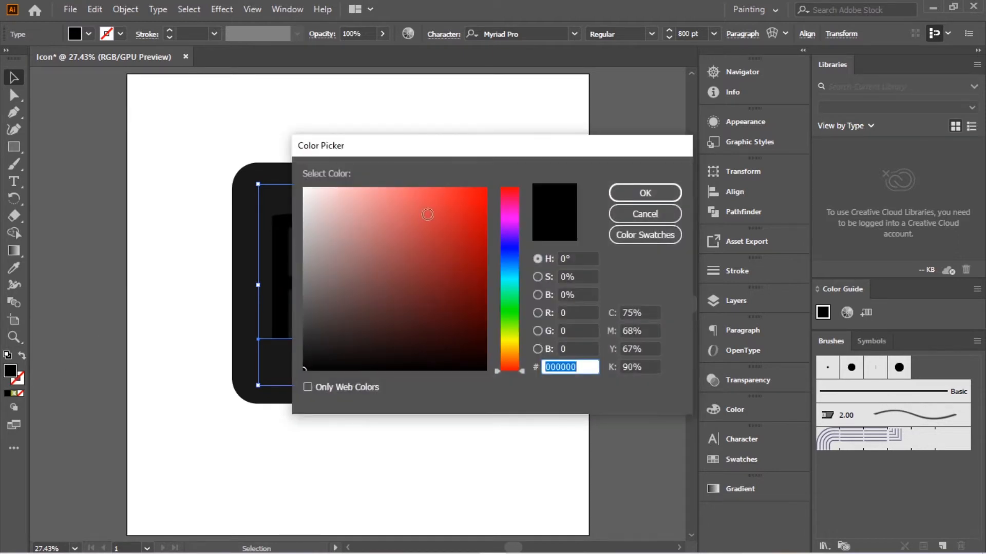
pyautogui.moveTo(465, 237); pyautogui.dragTo(500, 238)
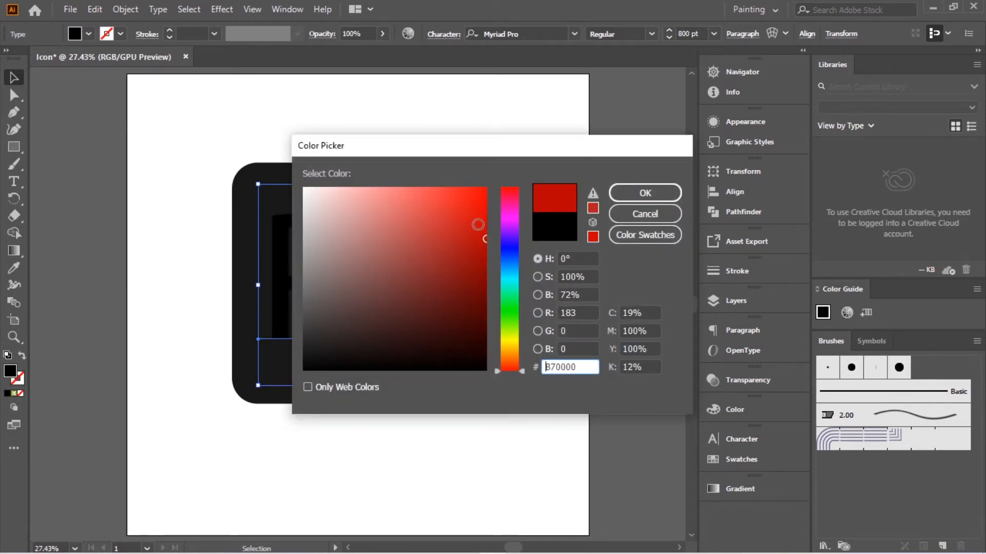
pyautogui.click(486, 232)
pyautogui.click(642, 194)
pyautogui.click(533, 169)
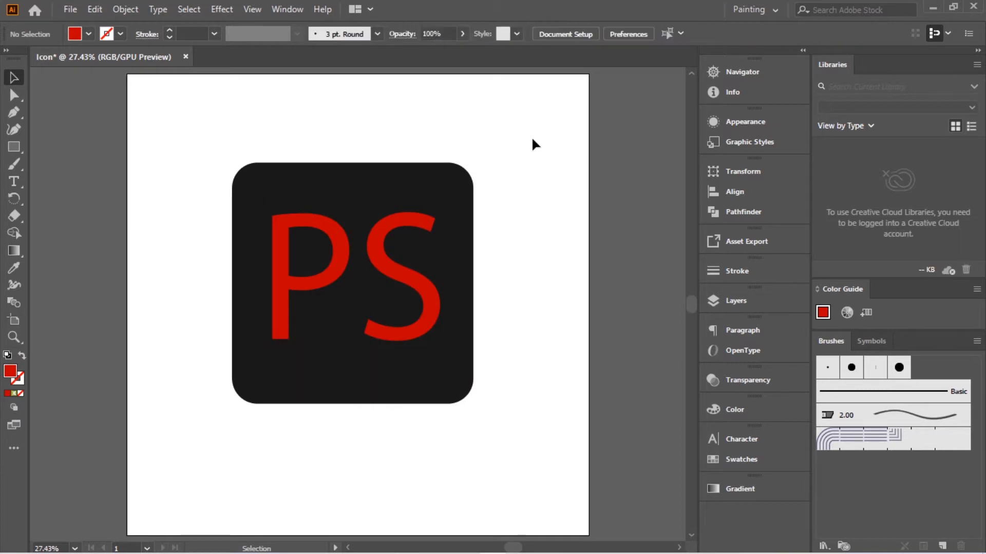
# Change the PS text's fill to the brighter red E20000.
pyautogui.click(409, 284)
pyautogui.doubleClick(13, 373)
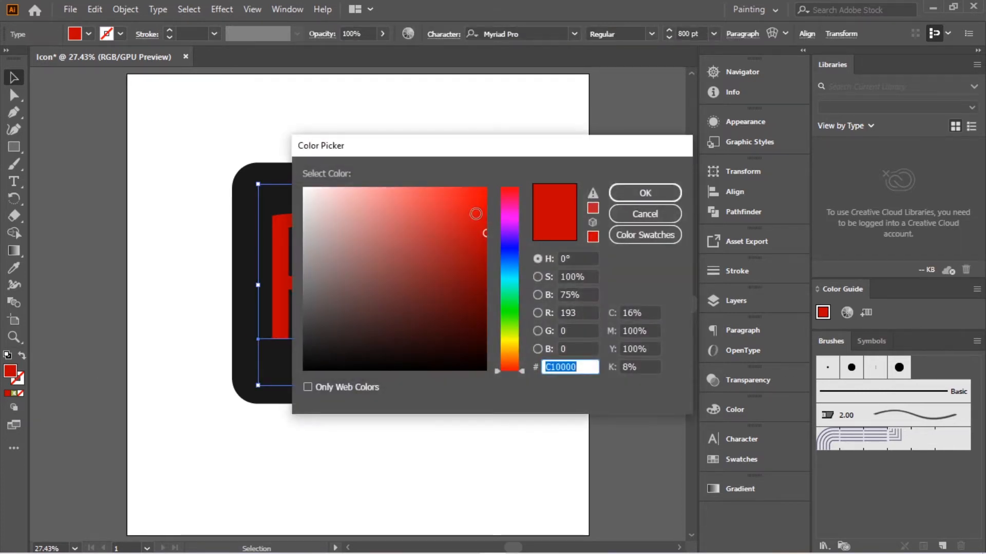
pyautogui.write('E20000')
pyautogui.click(642, 194)
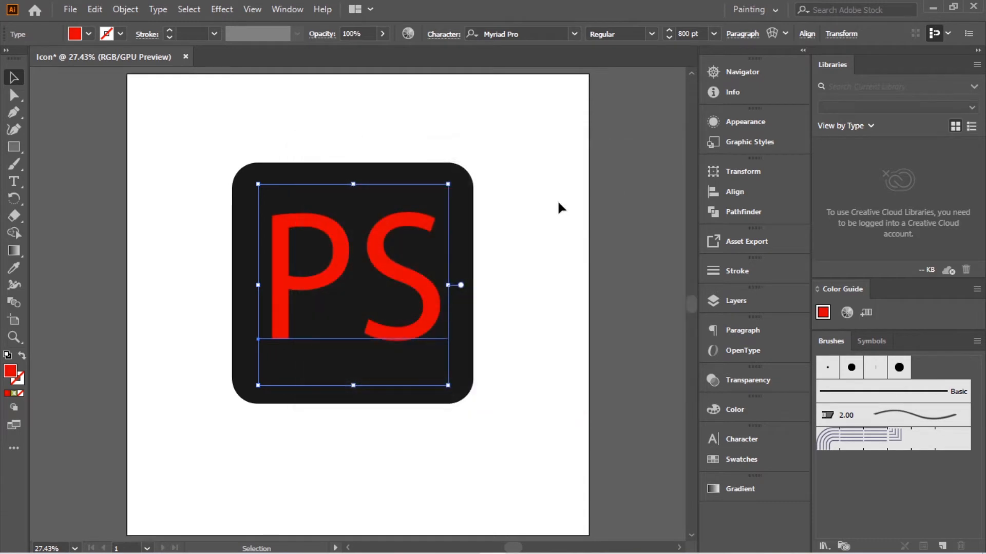
pyautogui.click(539, 201)
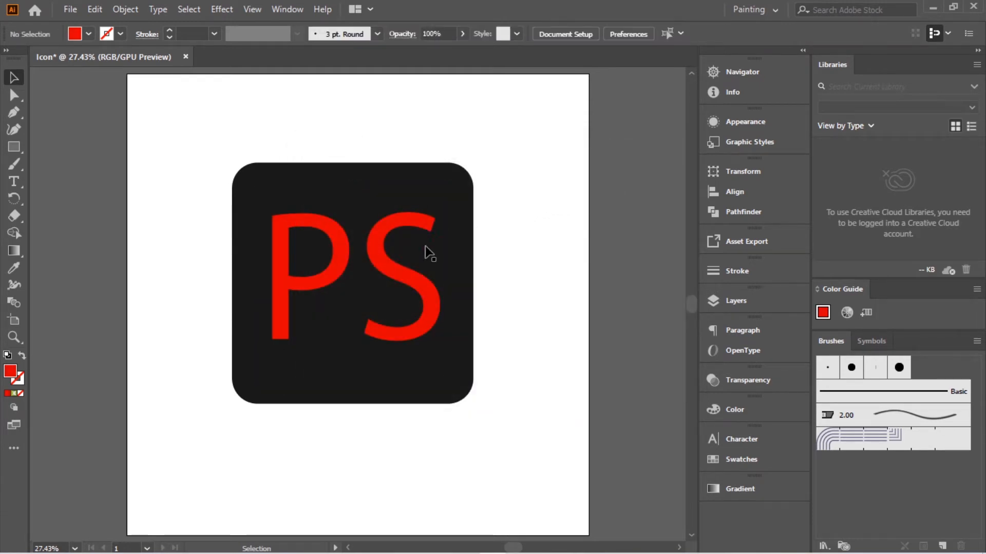
# Tighten the tracking of the PS text to -26.
pyautogui.click(416, 275)
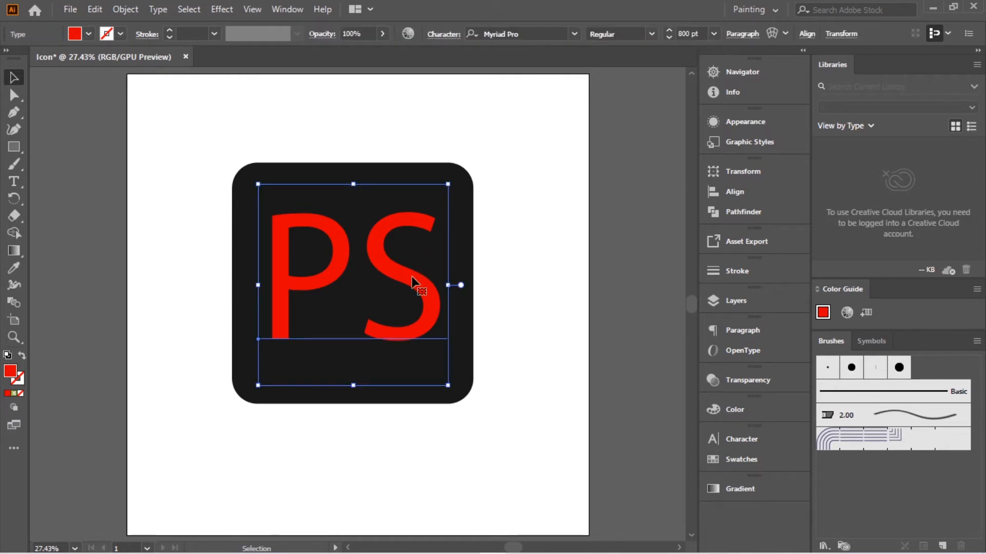
pyautogui.click(14, 181)
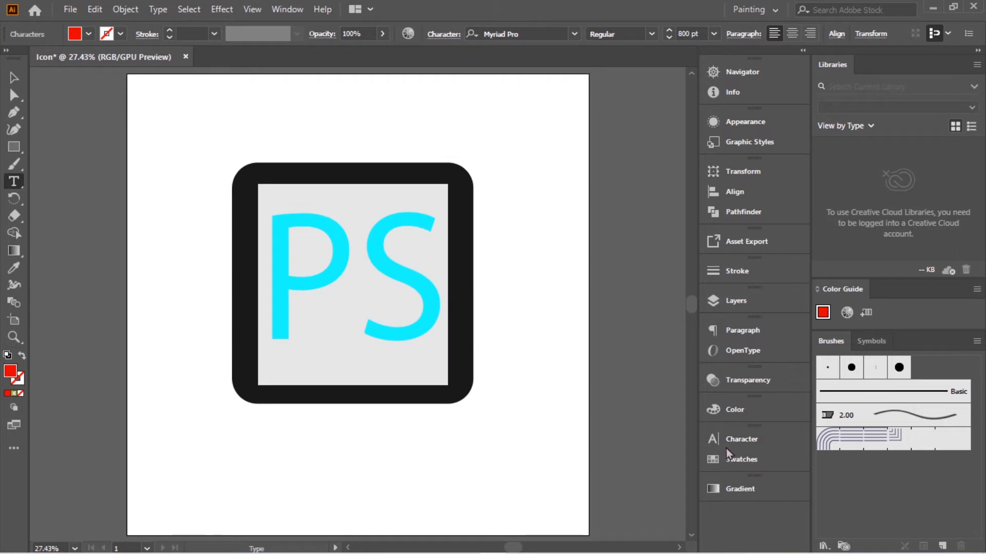
pyautogui.click(726, 445)
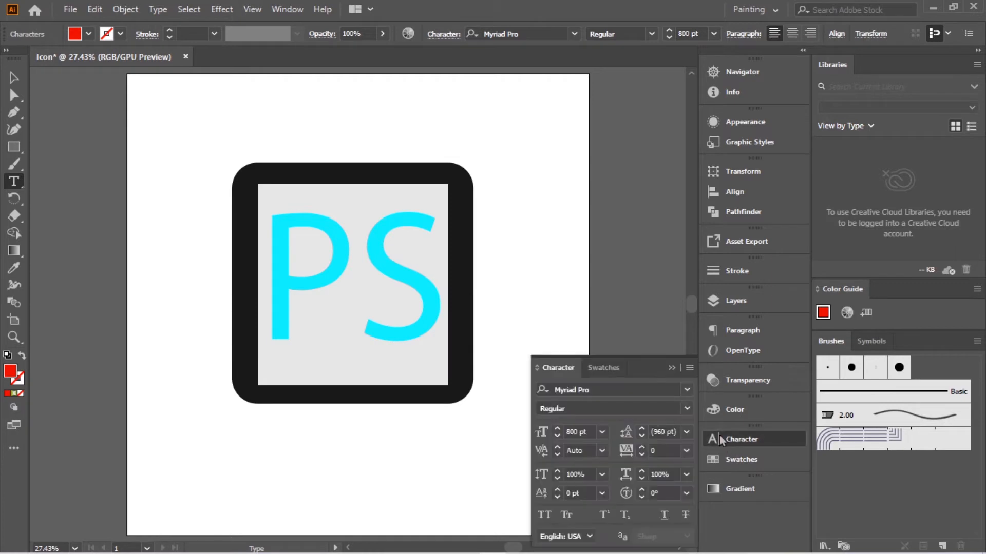
pyautogui.click(641, 455)
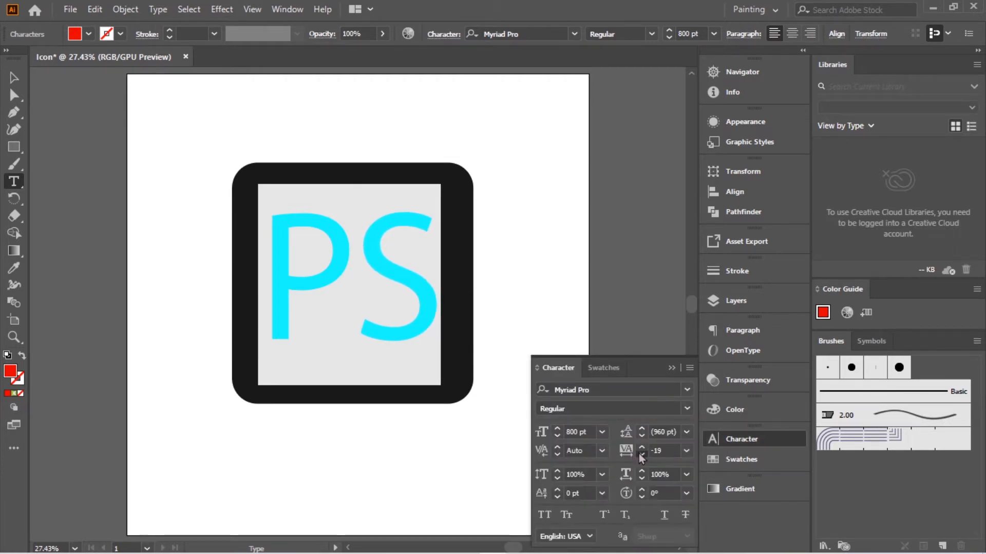
pyautogui.click(641, 455)
# Reduce the PS text's font size to 793 pt and finish editing the text.
pyautogui.click(557, 436)
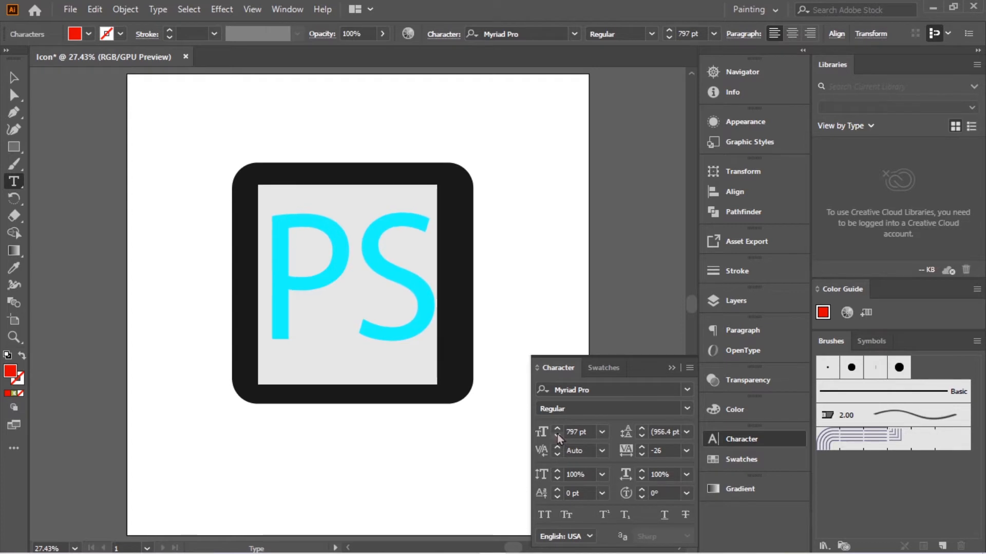
pyautogui.click(557, 435)
pyautogui.click(557, 435)
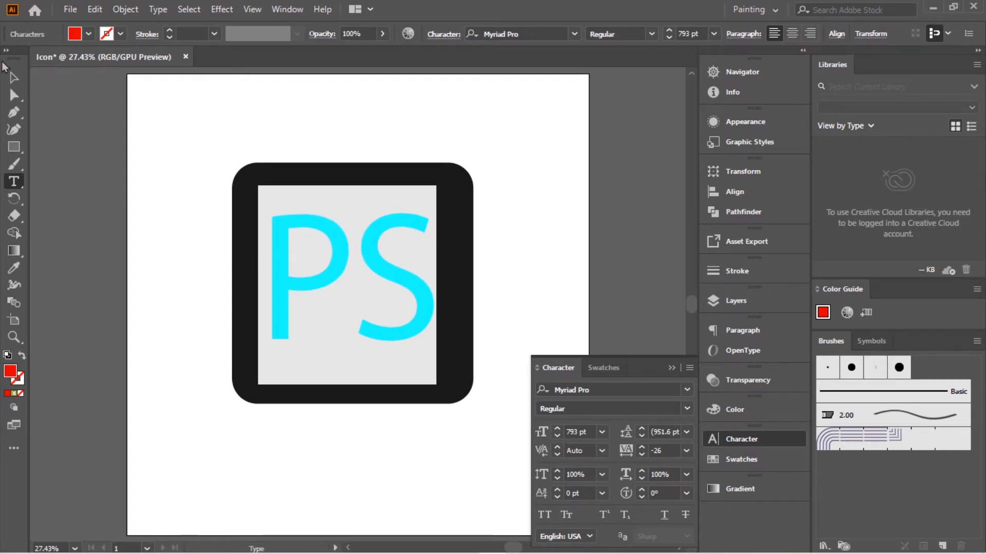
pyautogui.press('Escape')
pyautogui.click(671, 369)
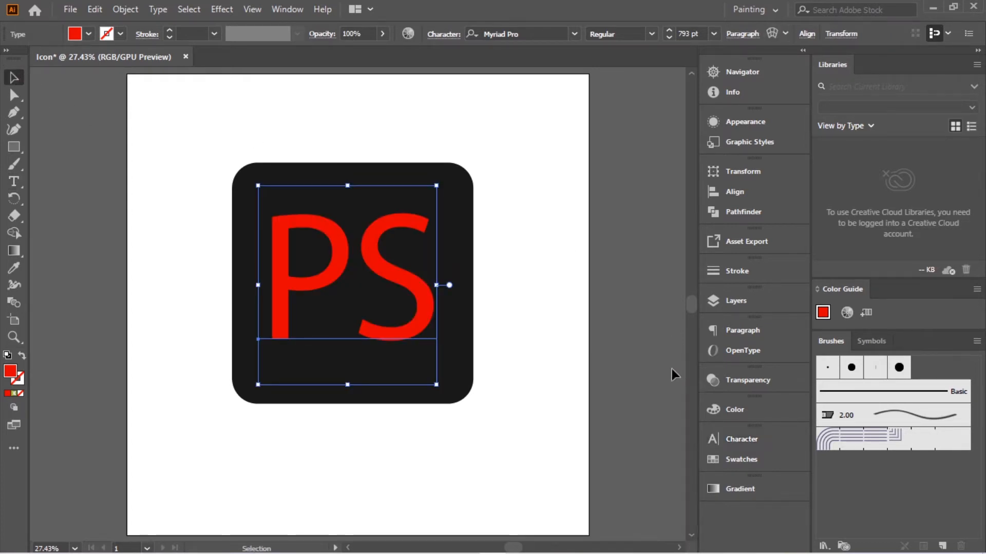
# Align the PS text and the rounded square to each other's horizontal and vertical centres.
pyautogui.click(280, 137)
pyautogui.moveTo(202, 136); pyautogui.dragTo(503, 436)
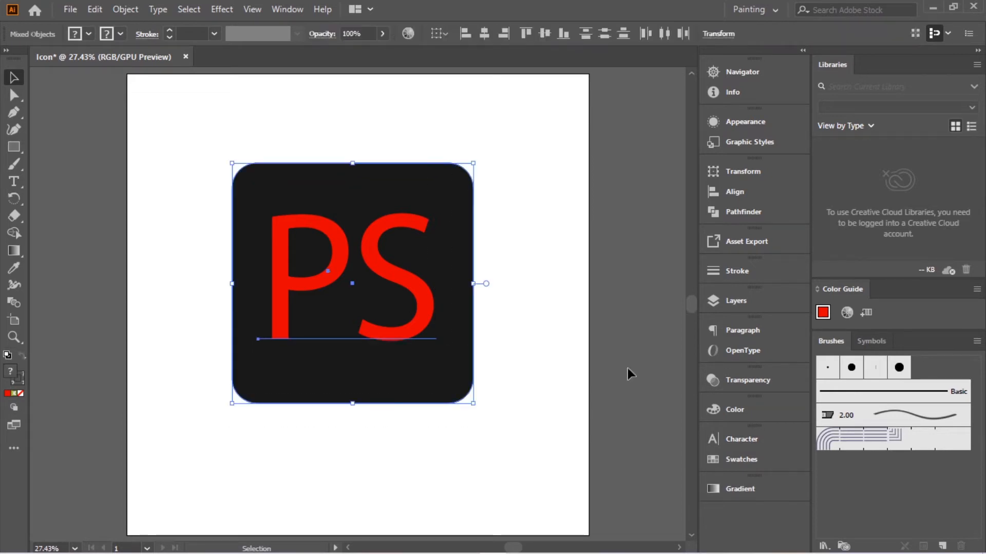
pyautogui.click(743, 196)
pyautogui.click(572, 203)
pyautogui.click(660, 208)
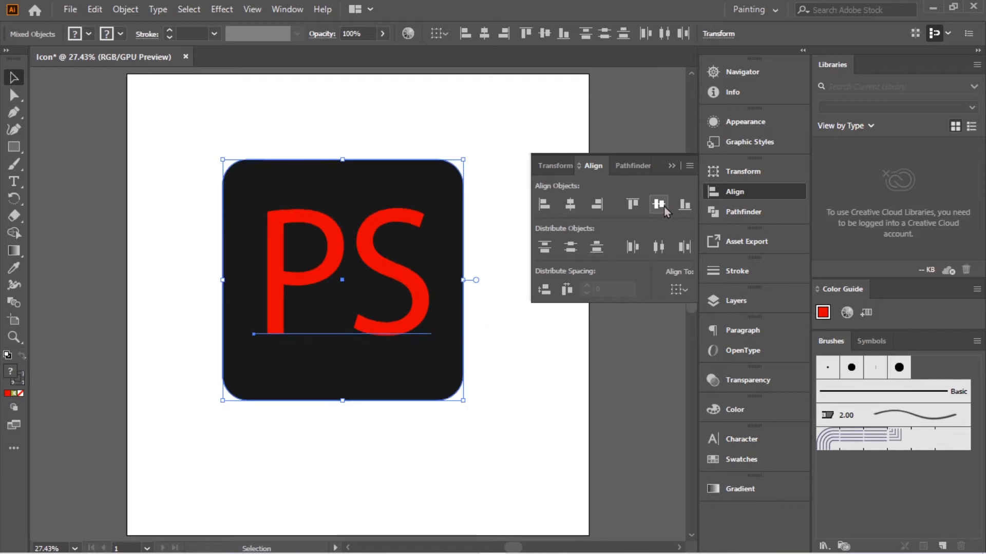
pyautogui.click(680, 165)
pyautogui.click(457, 116)
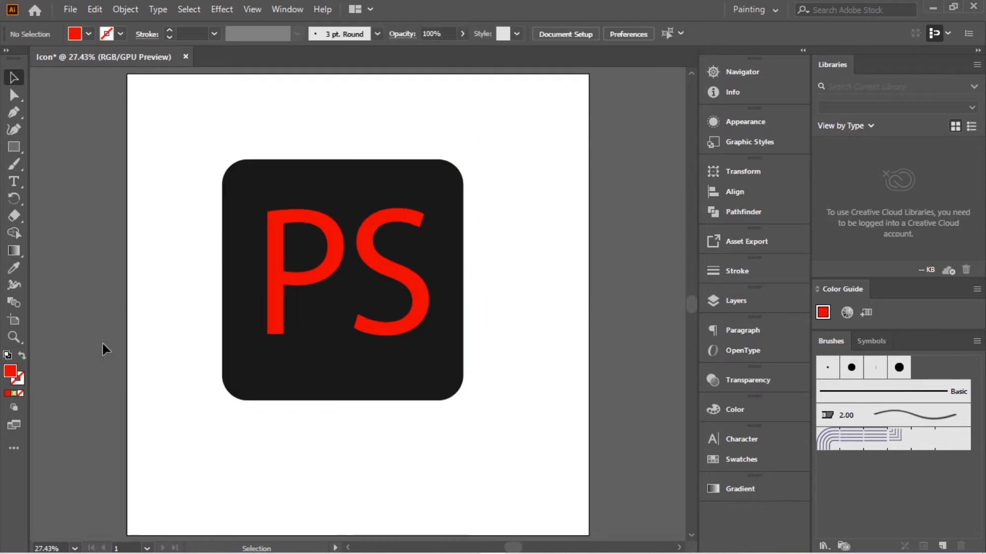
# Duplicate the dark rounded square slightly to the right and enlarge the copy proportionally from its centre.
pyautogui.click(452, 369)
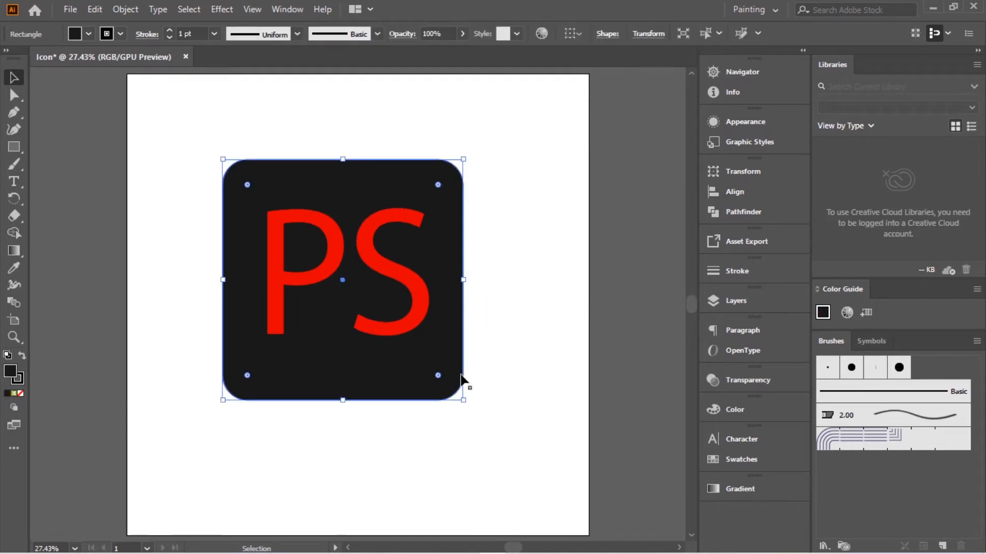
pyautogui.keyDown('alt'); pyautogui.moveTo(440, 359); pyautogui.dragTo(482, 367); pyautogui.keyUp('alt')
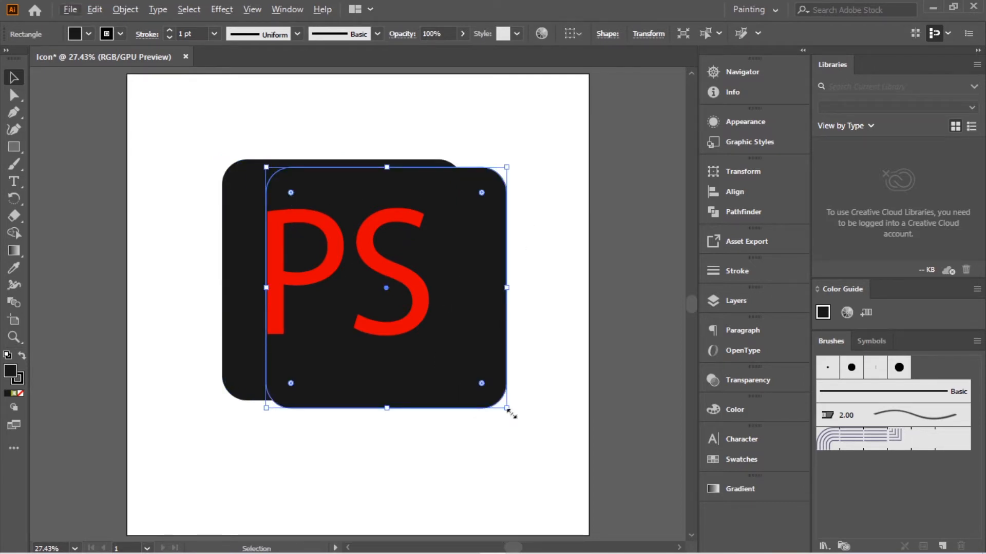
pyautogui.moveTo(508, 411); pyautogui.dragTo(531, 434)
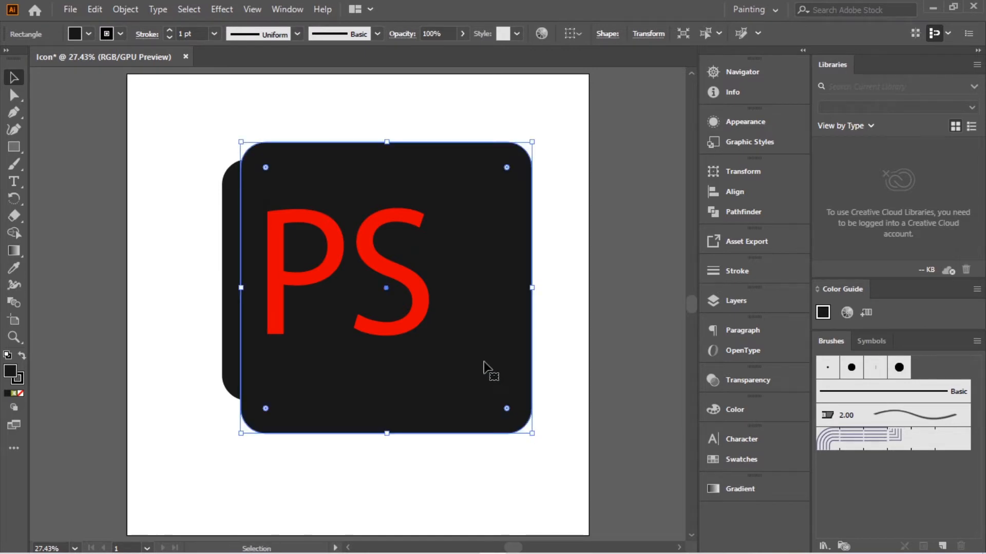
# Move the enlarged square over the smaller one and align both squares and the PS text to their horizontal and vertical centres.
pyautogui.moveTo(489, 370); pyautogui.dragTo(459, 359)
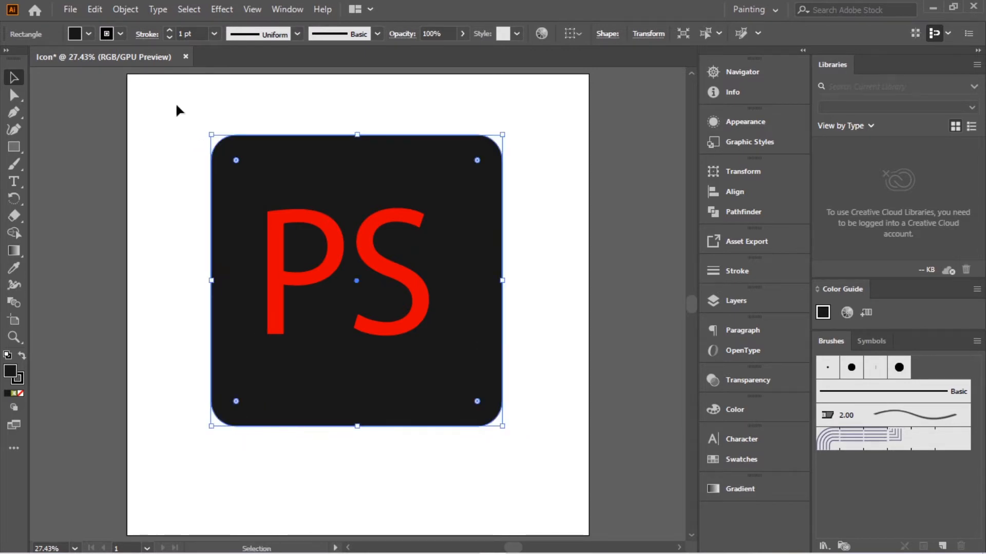
pyautogui.moveTo(164, 106); pyautogui.dragTo(577, 501)
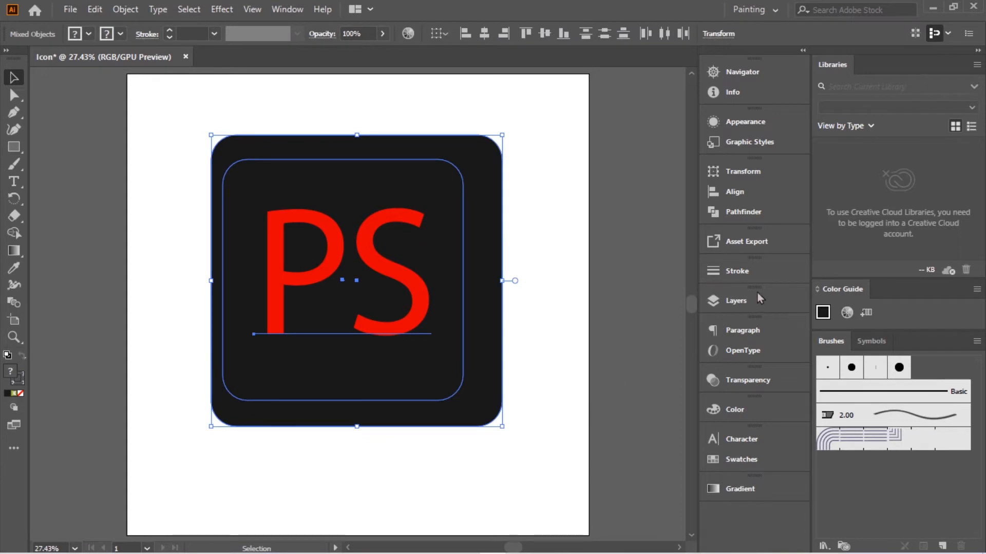
pyautogui.click(733, 193)
pyautogui.click(572, 204)
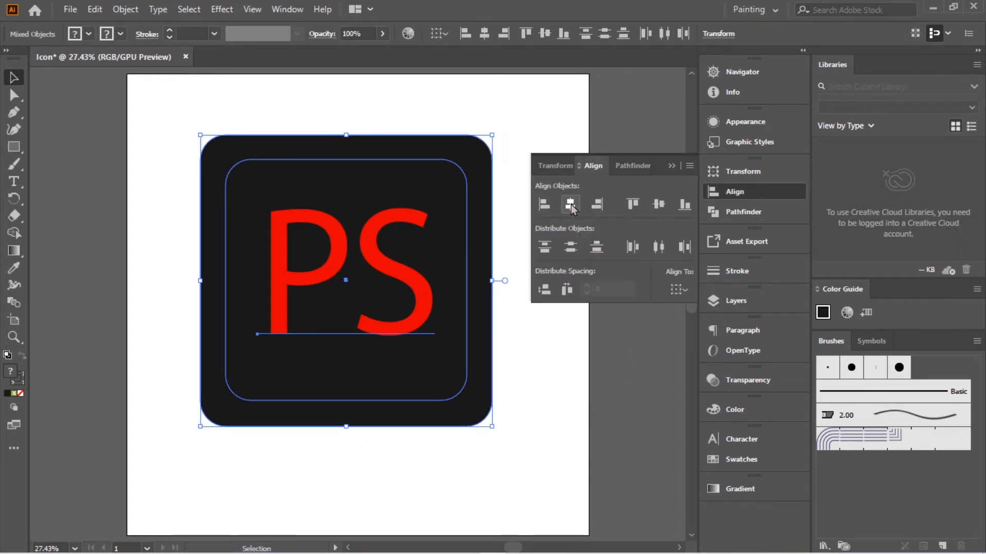
pyautogui.click(659, 204)
pyautogui.click(673, 166)
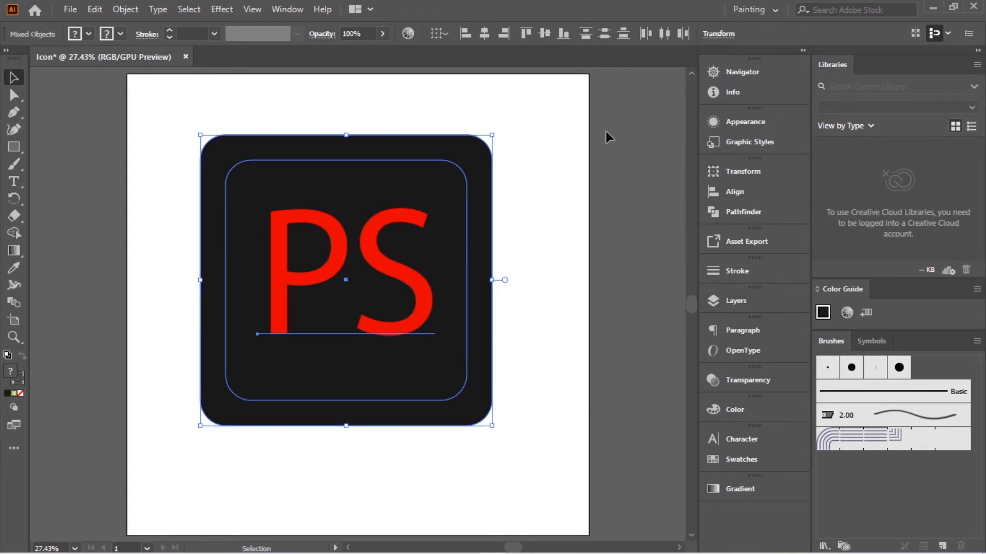
# Change the larger rounded square's fill to dark grey 3F3F3F.
pyautogui.click(516, 152)
pyautogui.click(485, 163)
pyautogui.rightClick(486, 163)
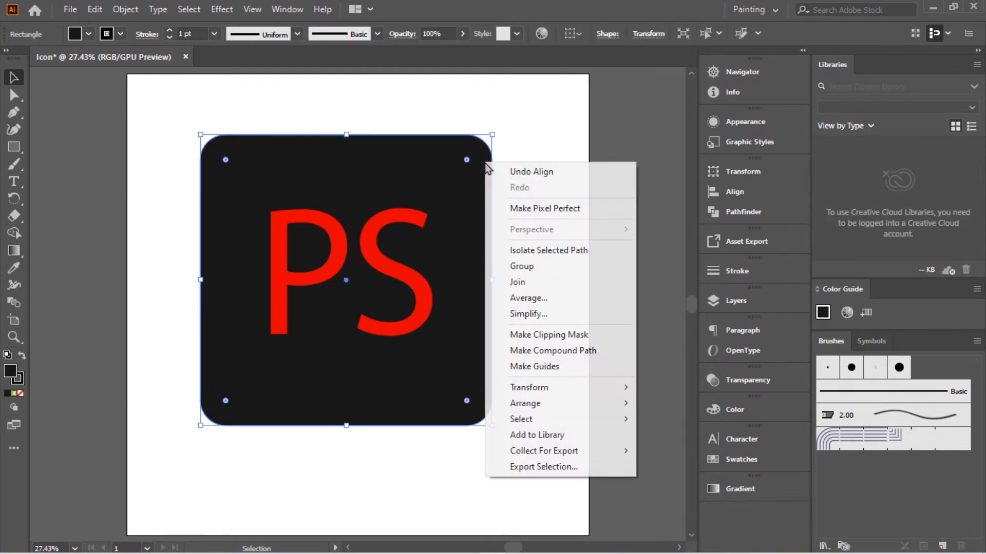
pyautogui.click(10, 370)
pyautogui.doubleClick(9, 371)
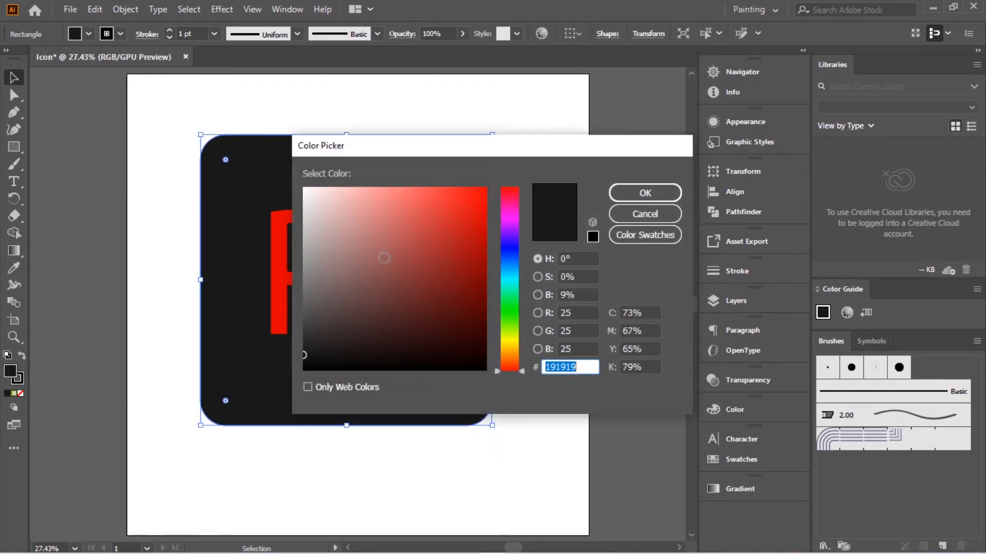
pyautogui.moveTo(318, 224)
pyautogui.mouseDown()
pyautogui.moveTo(301, 223)
pyautogui.moveTo(294, 325)
pyautogui.mouseUp()
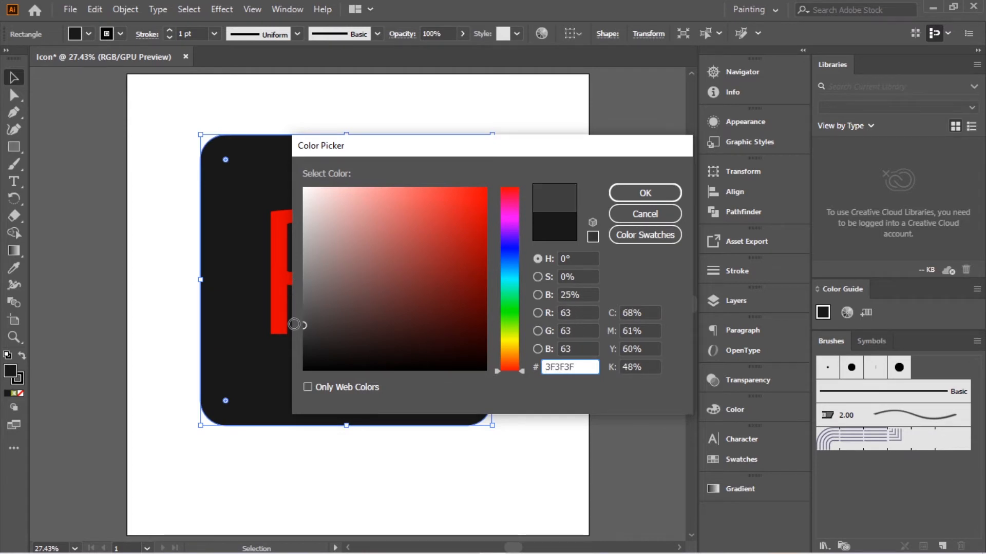
pyautogui.click(621, 193)
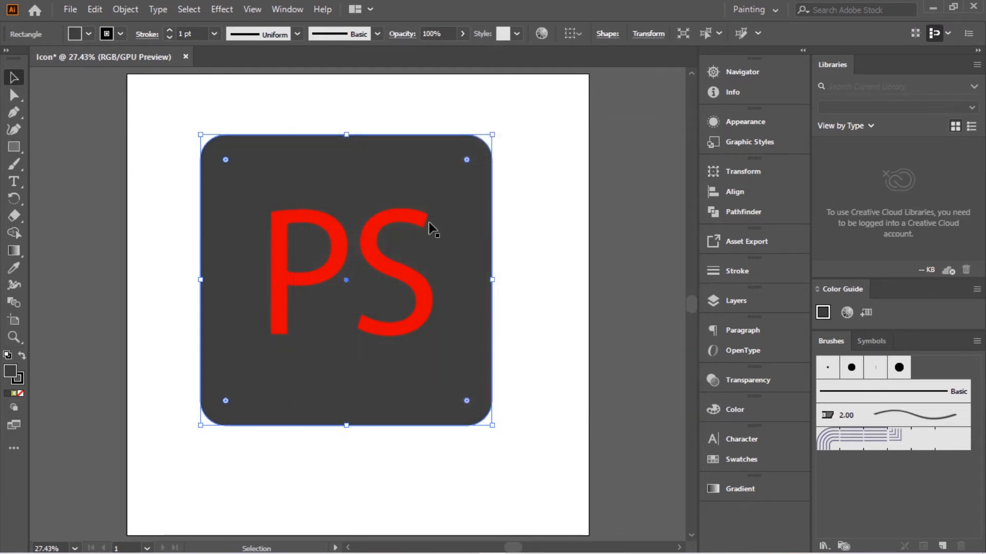
# Send the larger grey square backward behind the smaller dark square and deselect it.
pyautogui.rightClick(464, 224)
pyautogui.moveTo(524, 461)
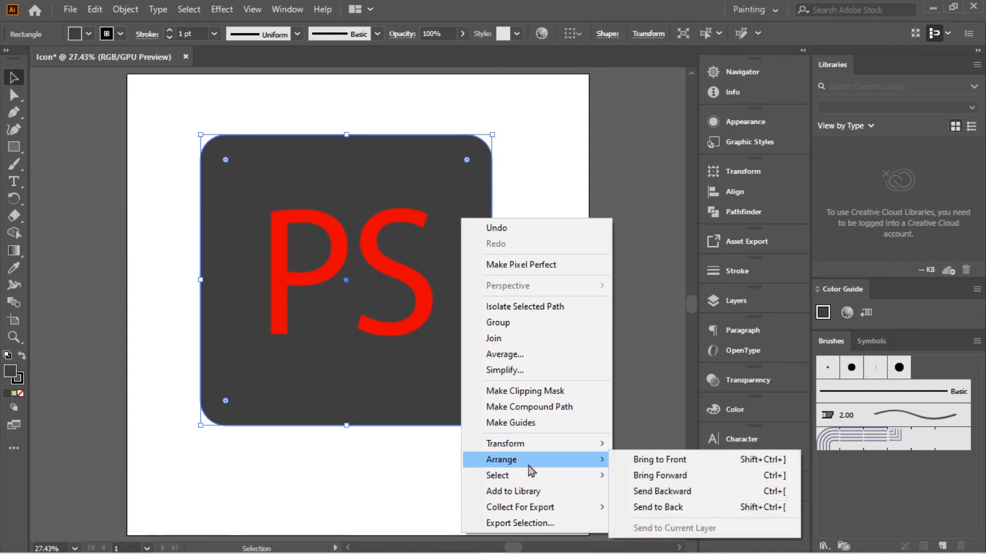
pyautogui.click(667, 491)
pyautogui.click(568, 216)
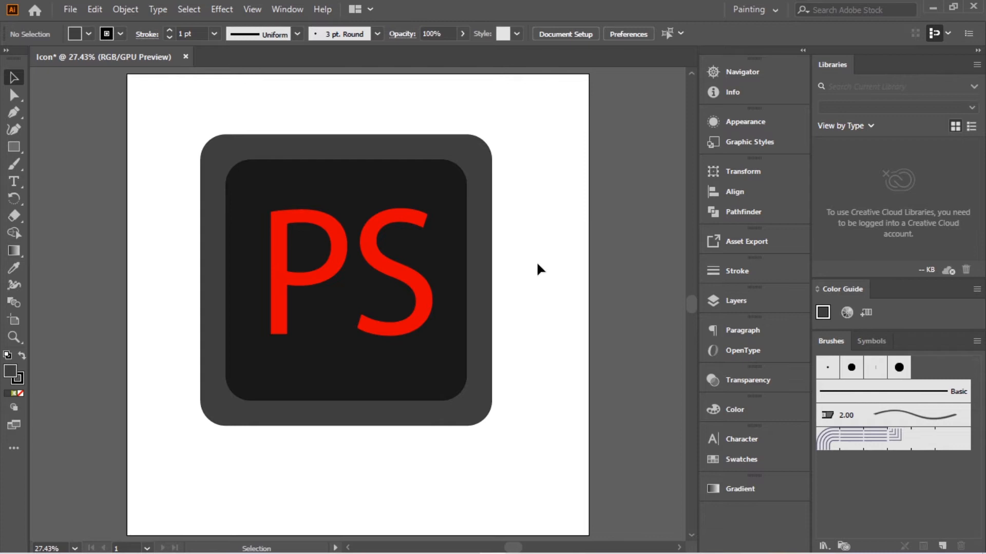
# Duplicate the inner dark square slightly offset and shrink the copy proportionally from its centre to frame the PS text.
pyautogui.click(448, 252)
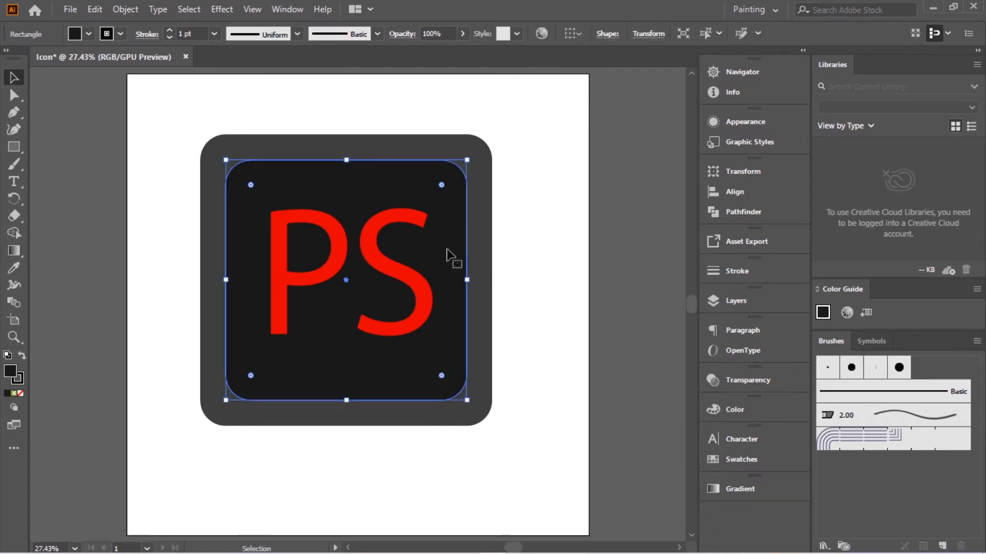
pyautogui.moveTo(450, 249); pyautogui.dragTo(443, 256)
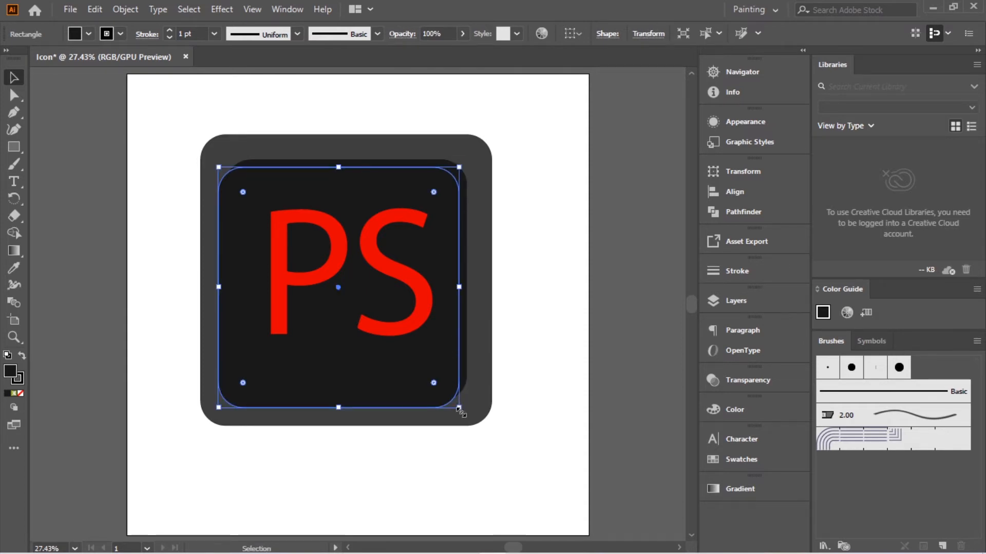
pyautogui.moveTo(460, 409); pyautogui.dragTo(445, 392)
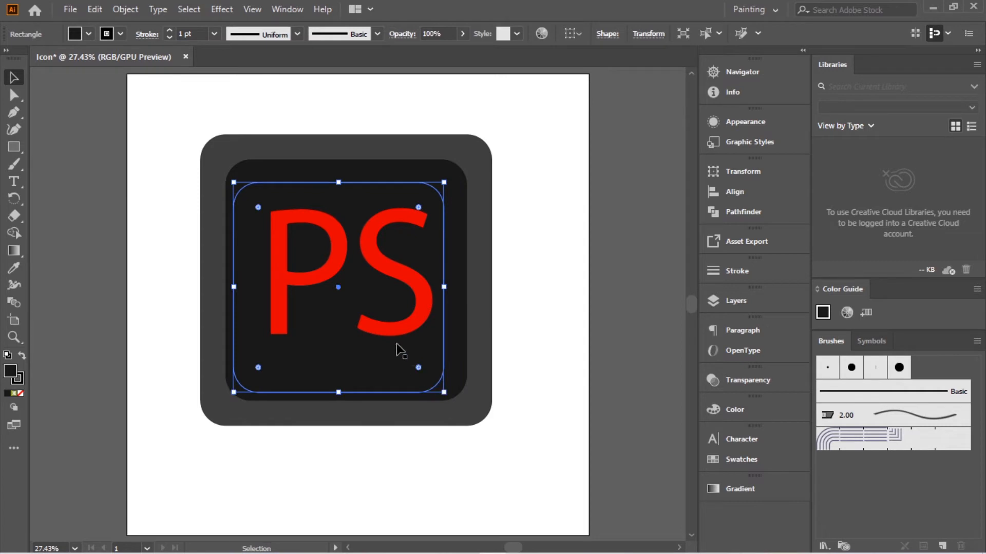
pyautogui.moveTo(398, 351); pyautogui.dragTo(404, 346)
pyautogui.click(515, 269)
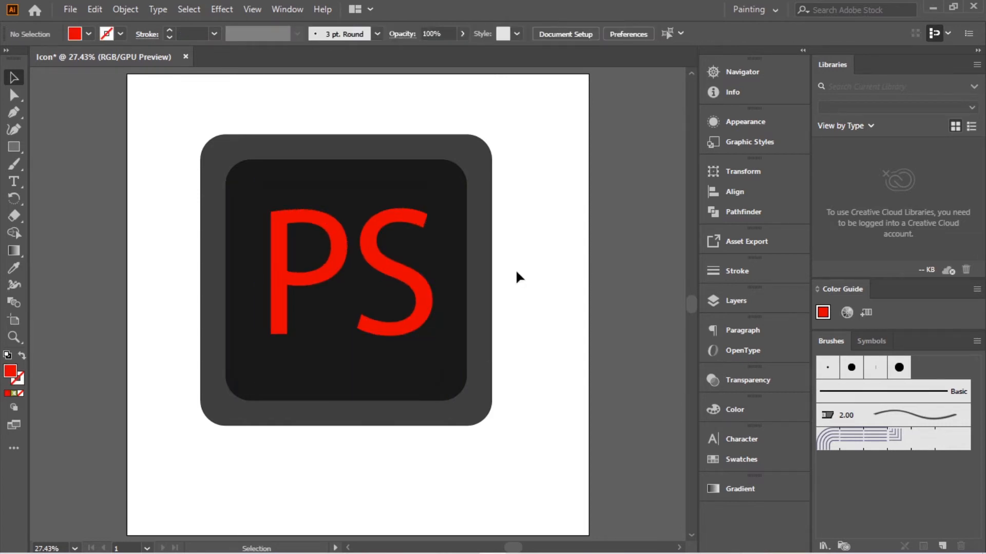
# Align all three rounded squares and the PS text to their horizontal and vertical centres.
pyautogui.click(436, 252)
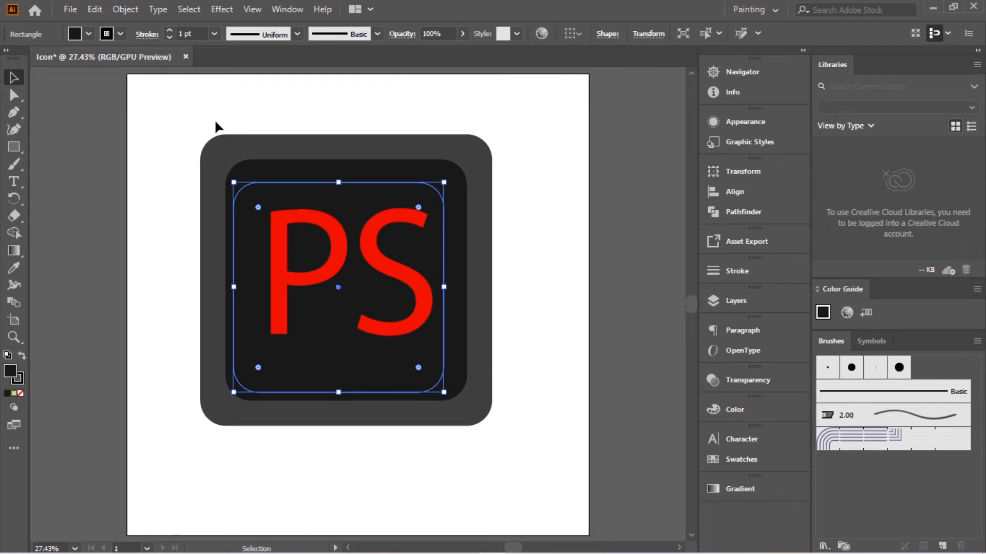
pyautogui.click(169, 123)
pyautogui.moveTo(148, 114); pyautogui.dragTo(546, 468)
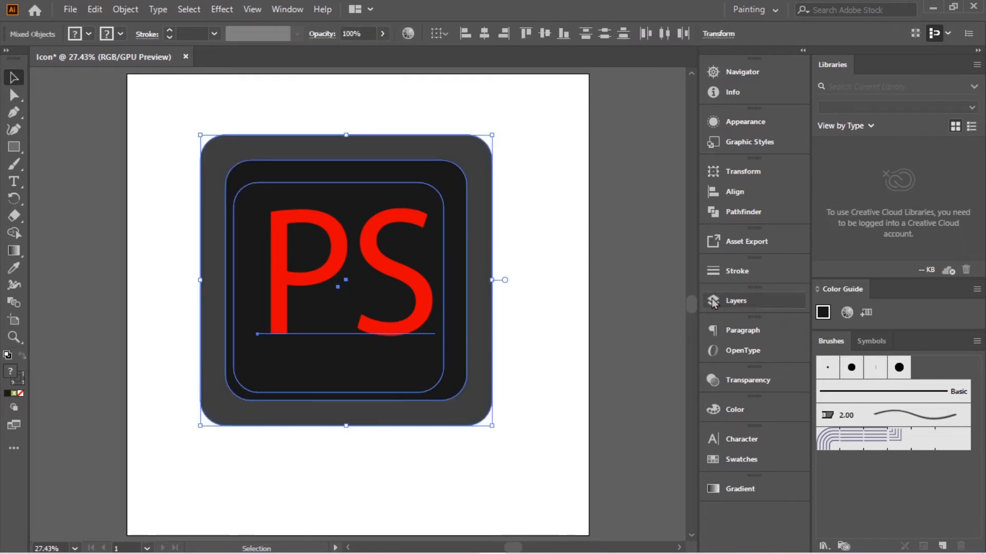
pyautogui.click(723, 196)
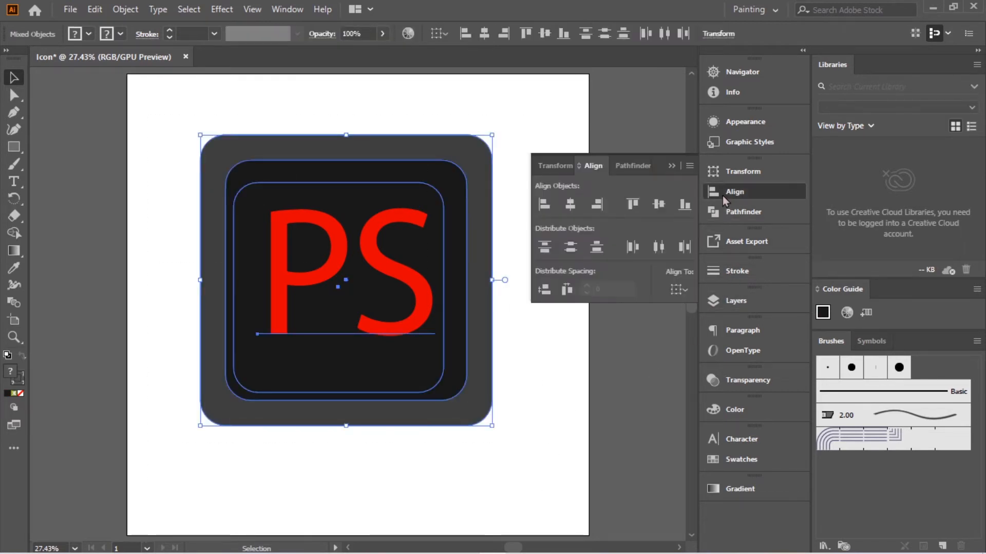
pyautogui.click(570, 204)
pyautogui.click(659, 204)
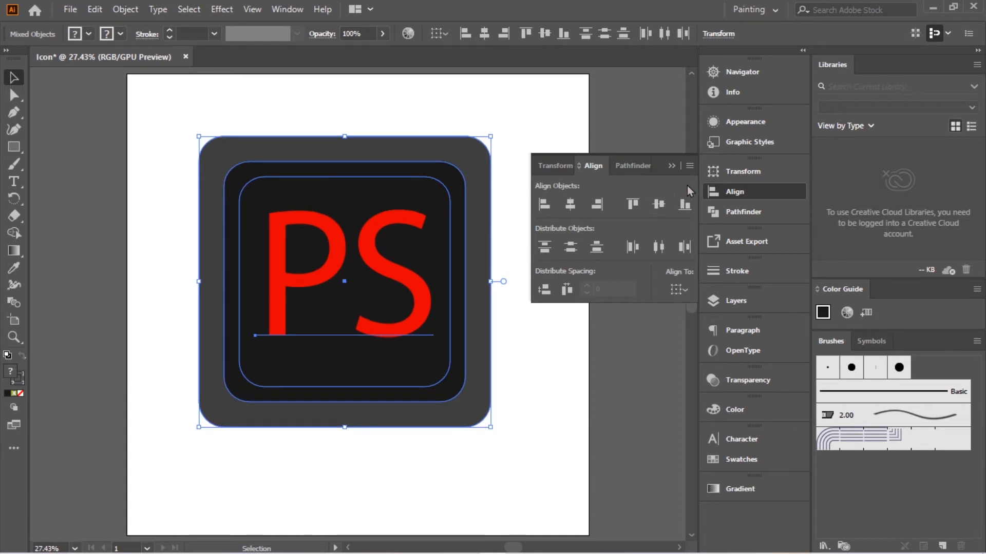
pyautogui.click(676, 167)
pyautogui.click(564, 106)
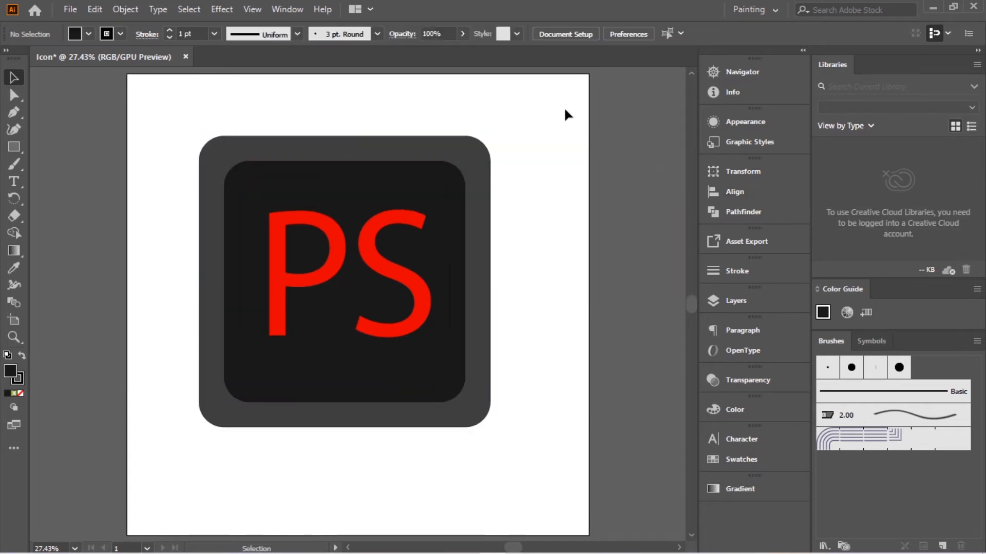
# Set the innermost rounded square's stroke colour to light grey AAAAAA.
pyautogui.click(398, 196)
pyautogui.click(437, 202)
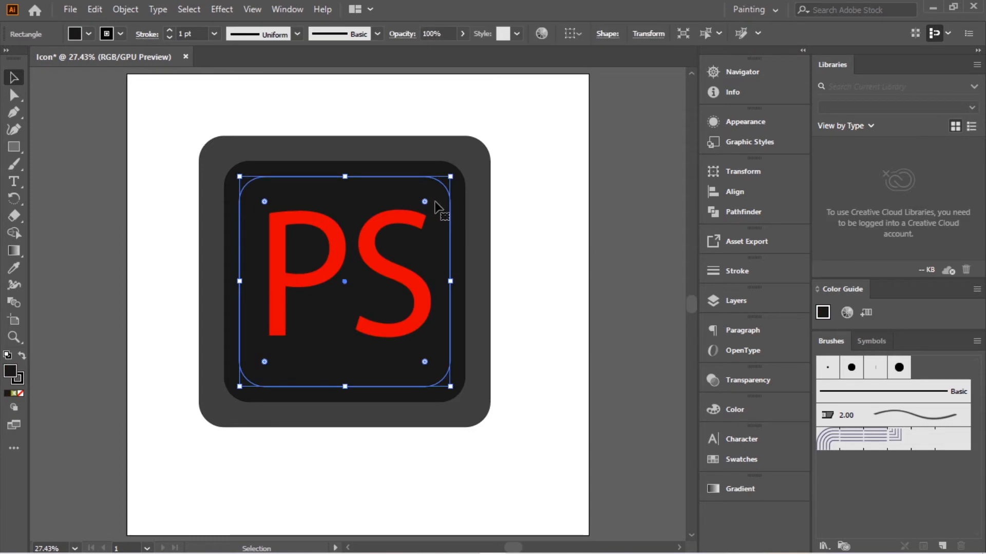
pyautogui.click(23, 381)
pyautogui.doubleClick(22, 381)
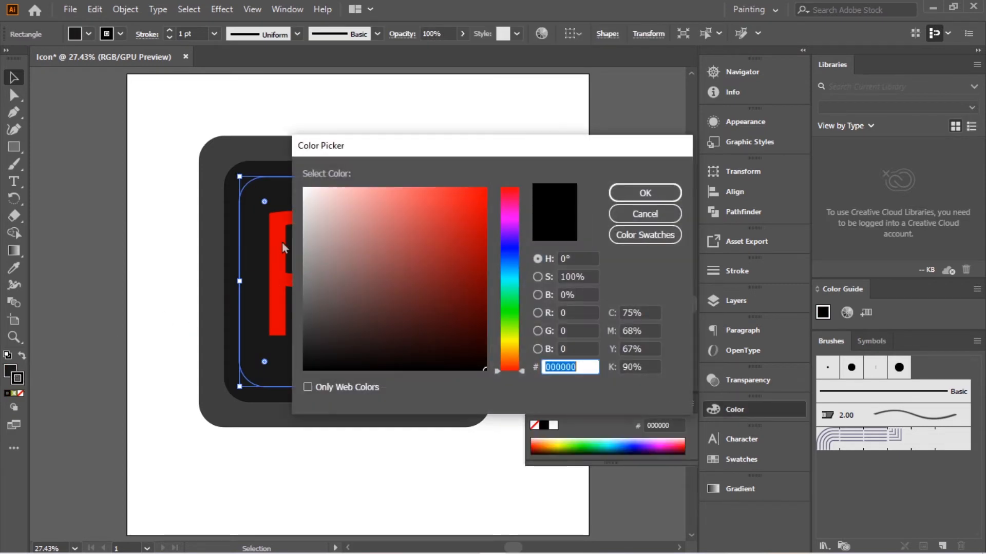
pyautogui.click(306, 285)
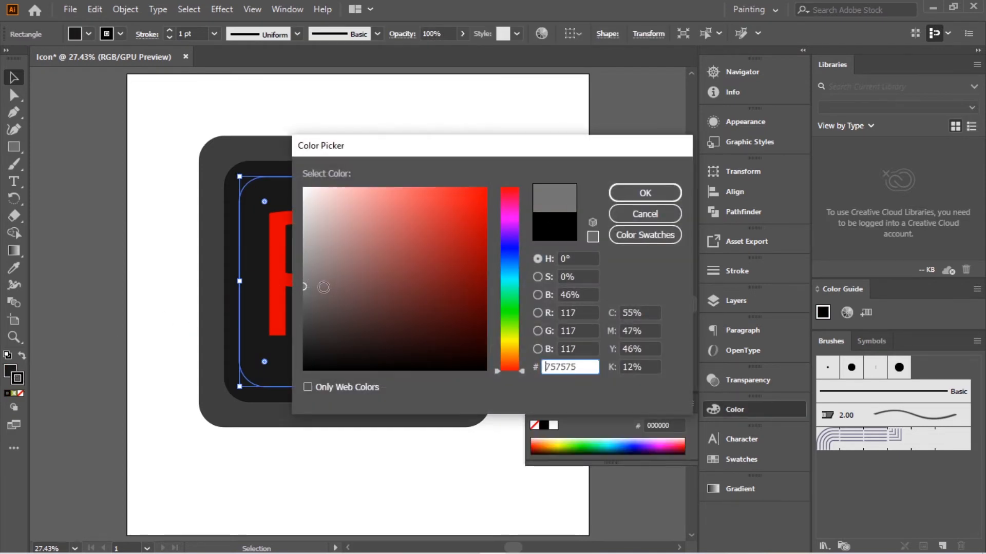
pyautogui.click(305, 254)
pyautogui.click(303, 247)
pyautogui.click(623, 194)
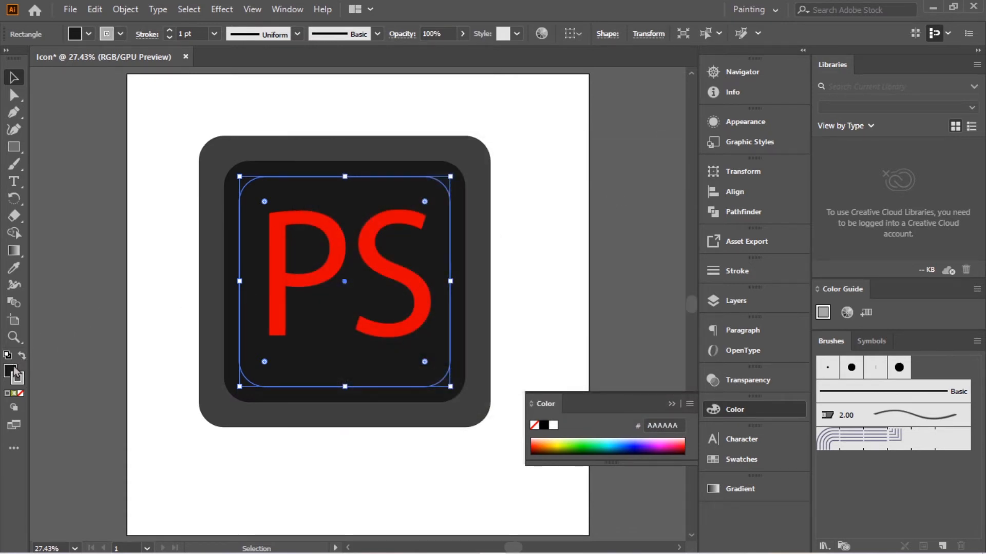
# Set the innermost square's stroke weight to 9 pt and remove its fill.
pyautogui.click(213, 36)
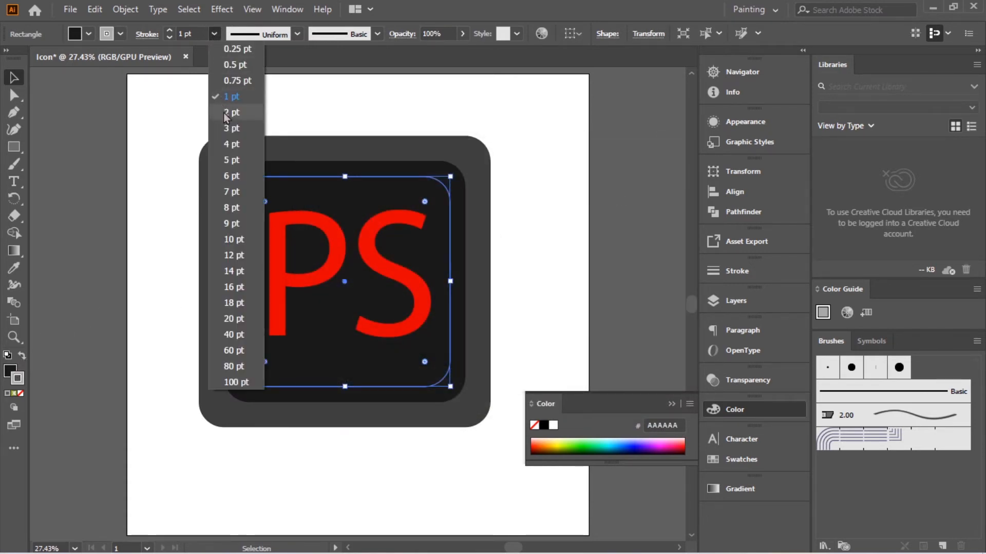
pyautogui.click(234, 223)
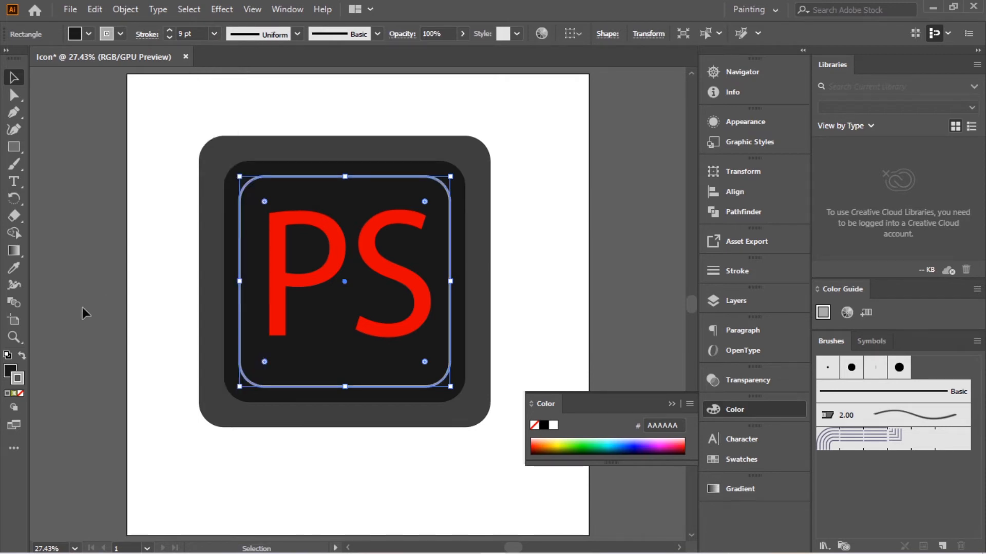
pyautogui.click(11, 371)
pyautogui.click(22, 396)
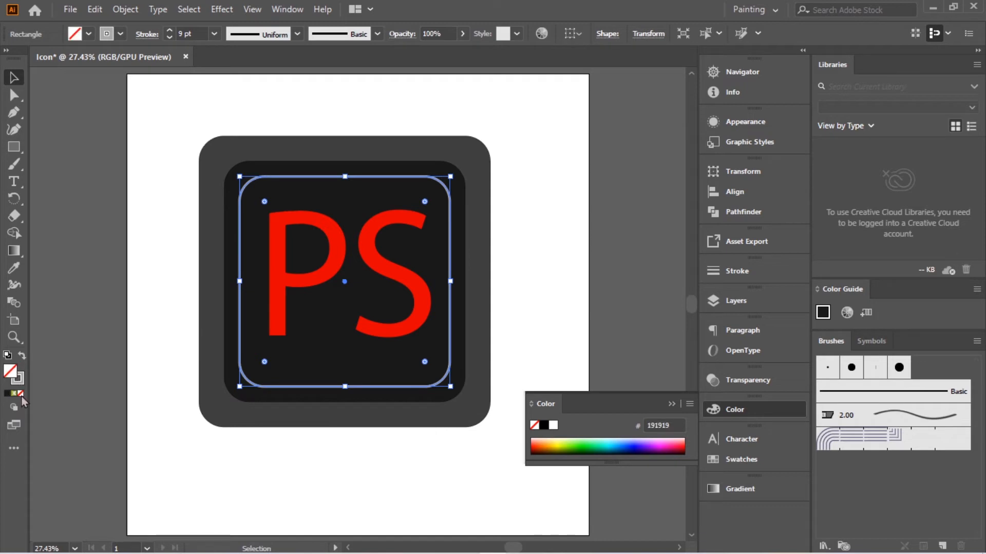
pyautogui.click(60, 340)
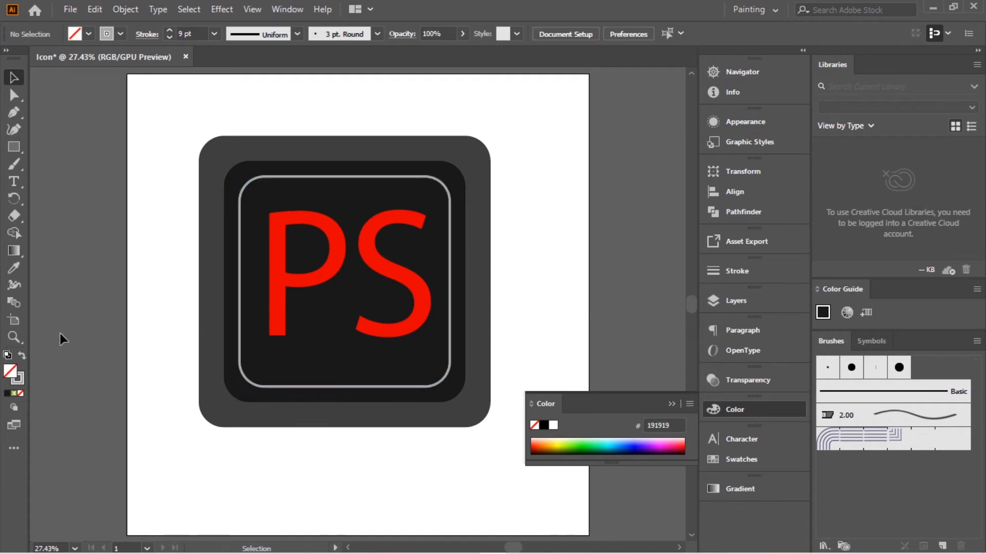
pyautogui.click(671, 404)
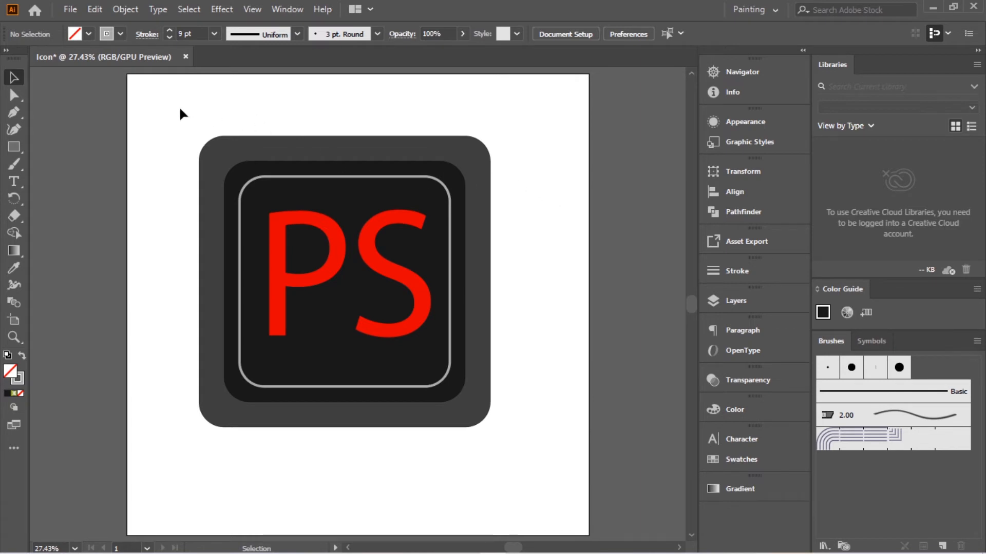
# Group all the icon's squares and the PS text into one object.
pyautogui.moveTo(179, 106); pyautogui.dragTo(527, 482)
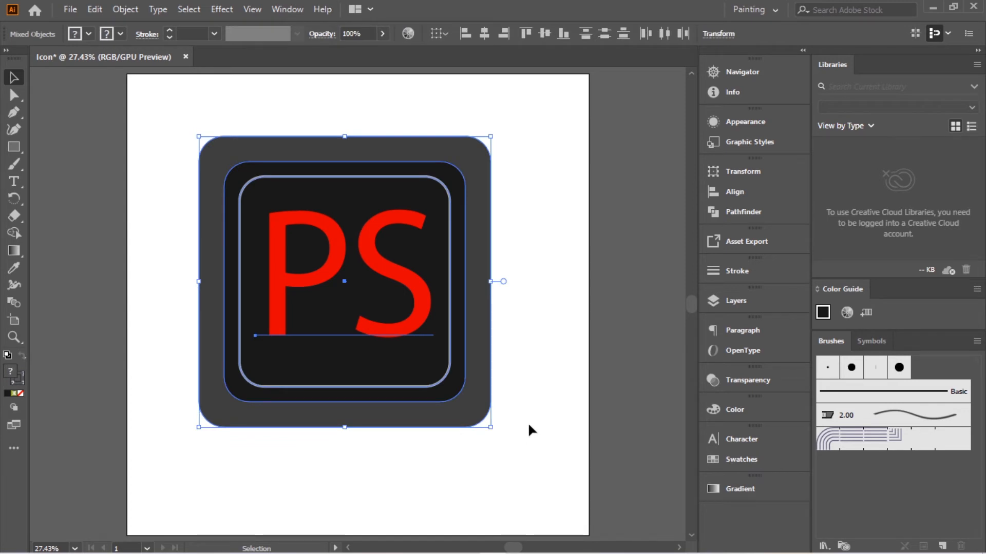
pyautogui.hotkey('ctrl', 'g')
pyautogui.click(576, 255)
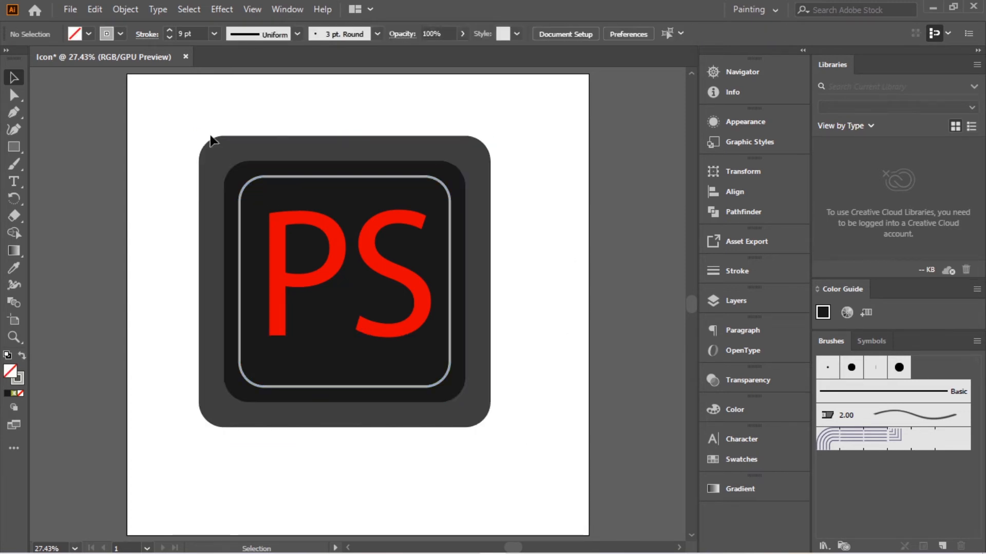
pyautogui.moveTo(164, 113); pyautogui.dragTo(513, 482)
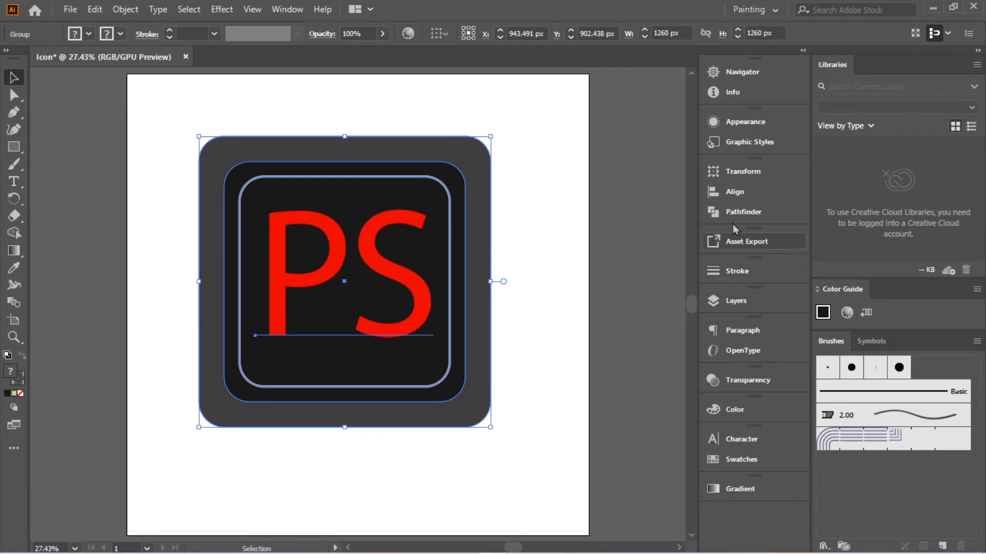
pyautogui.click(732, 194)
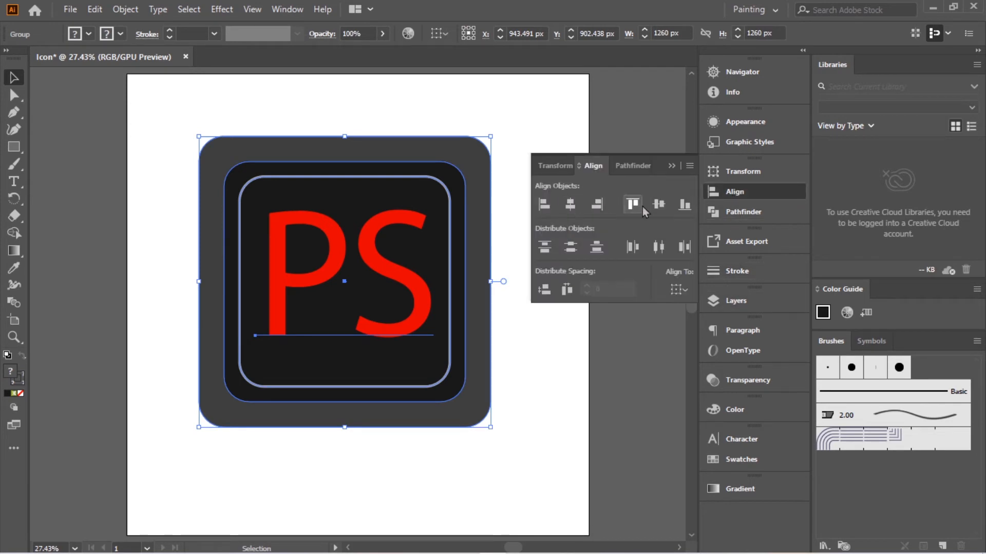
pyautogui.click(670, 165)
pyautogui.click(535, 113)
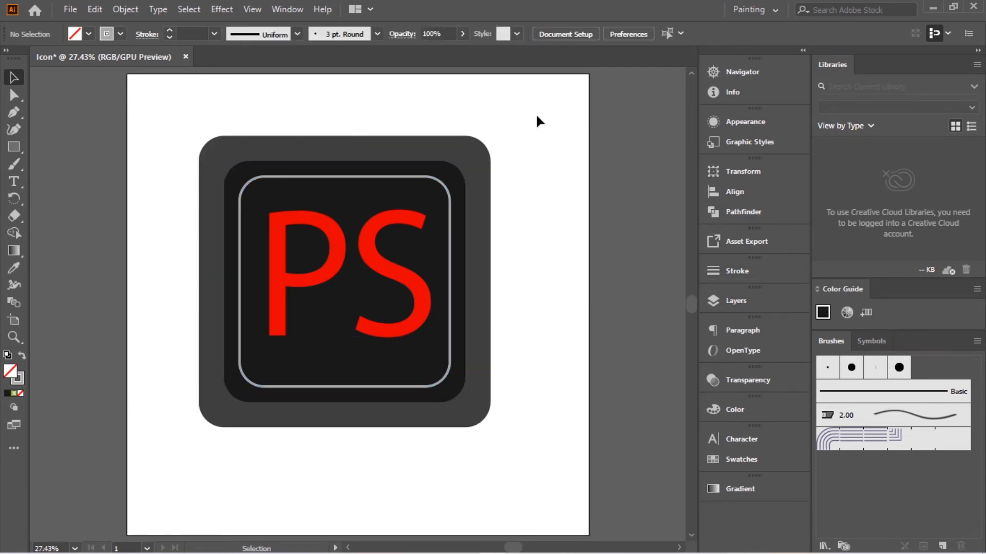
# Move the grouped icon to about the middle of the artboard and deselect it.
pyautogui.moveTo(352, 282); pyautogui.dragTo(380, 308)
pyautogui.click(426, 105)
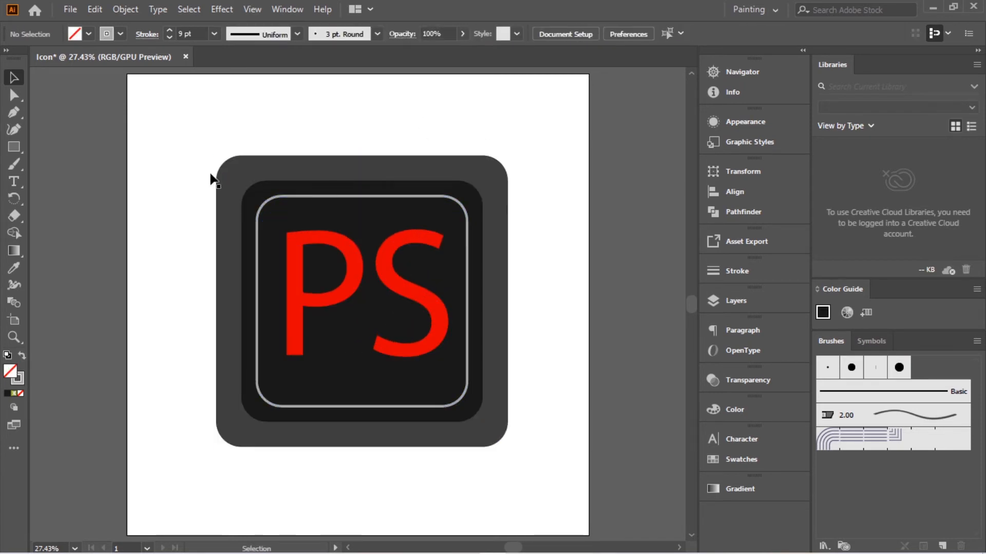
# Export the artwork to the D: drive as a PNG file named Icon PS.
pyautogui.click(70, 10)
pyautogui.moveTo(101, 262)
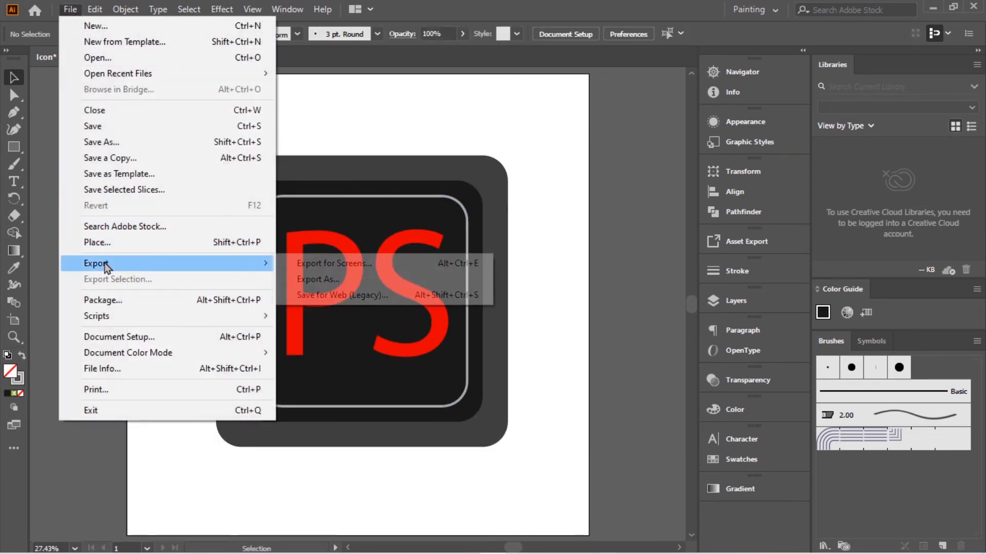
pyautogui.click(313, 277)
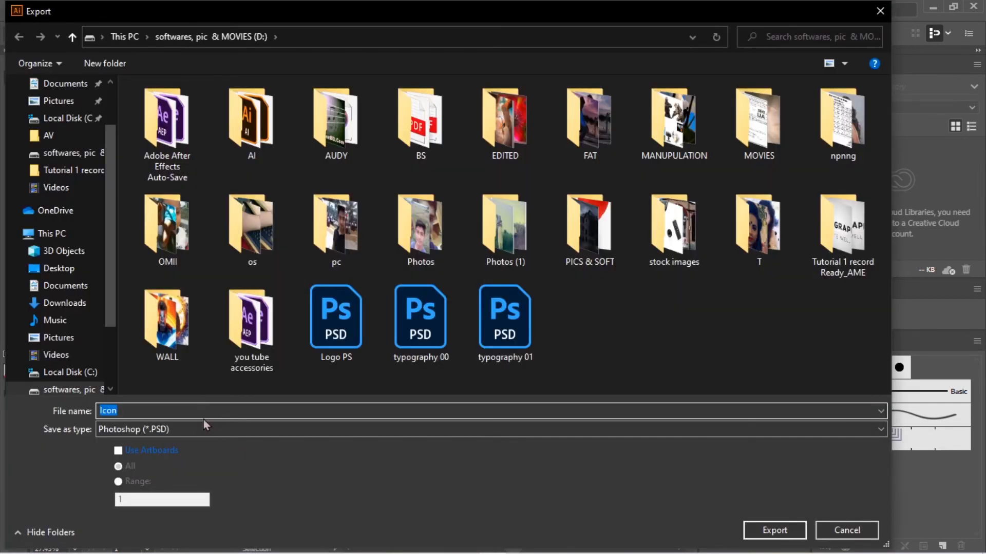
pyautogui.click(202, 428)
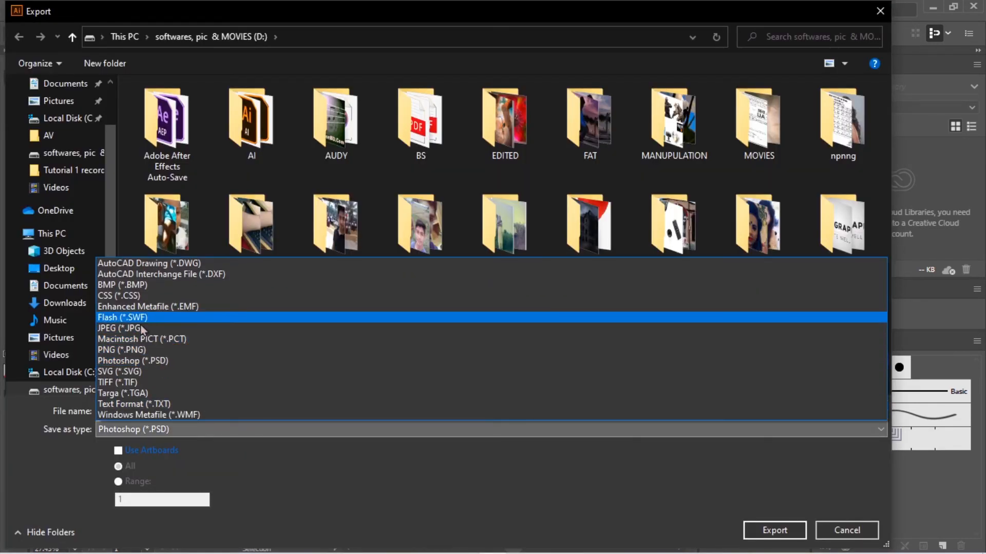
pyautogui.click(133, 350)
pyautogui.doubleClick(121, 411)
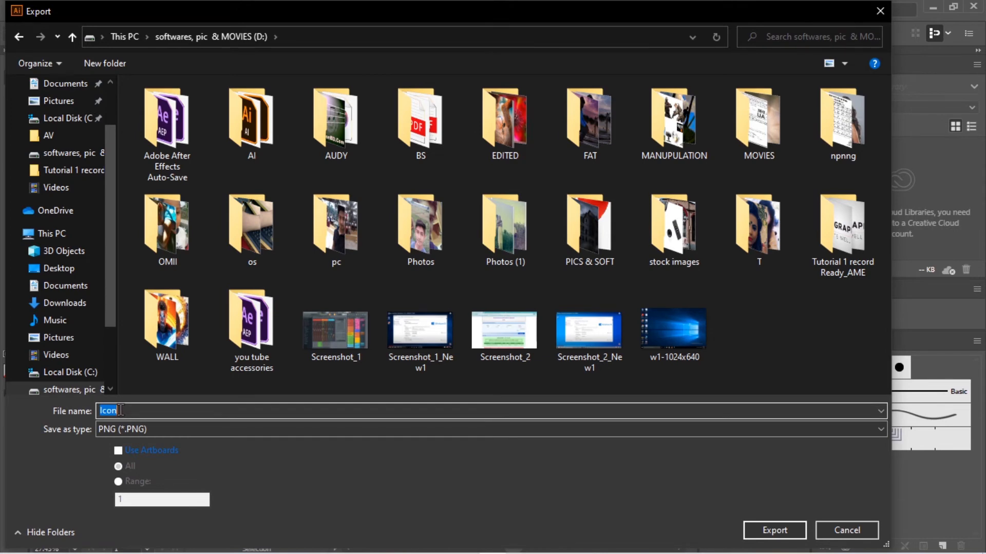
pyautogui.click(125, 410)
pyautogui.click(775, 530)
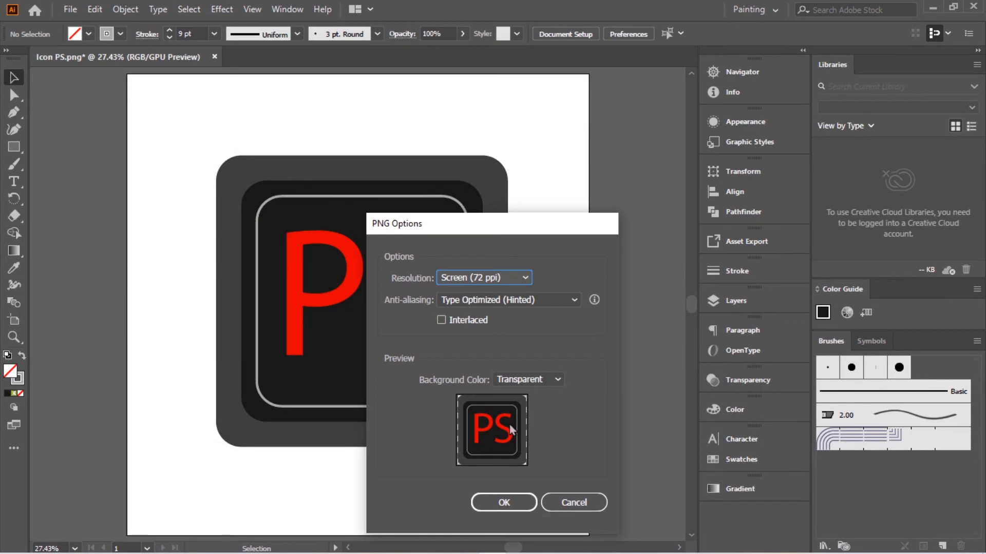
# Set the PNG export to High (300 ppi), Art Optimized (Supersampling) anti-aliasing and a transparent background, and complete it.
pyautogui.click(525, 278)
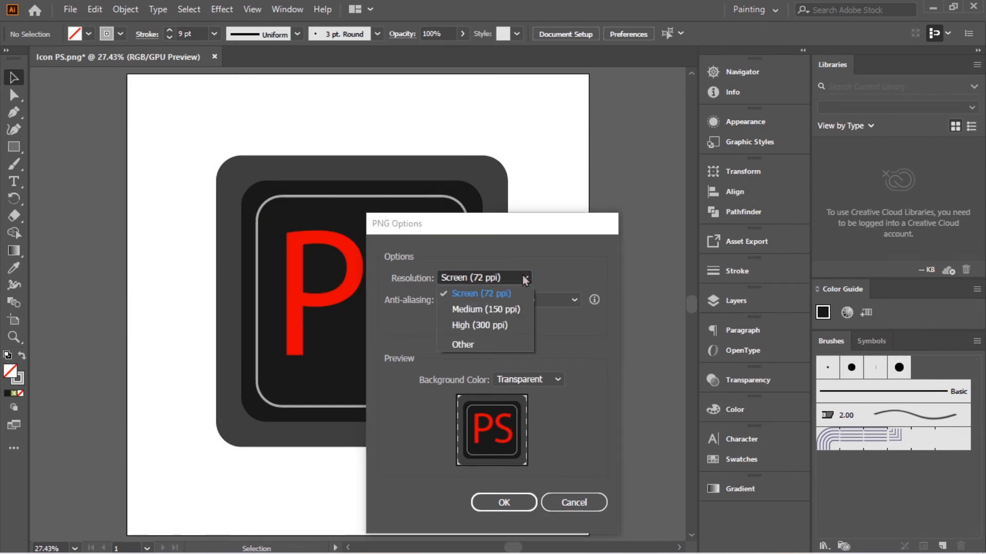
pyautogui.click(498, 326)
pyautogui.click(550, 300)
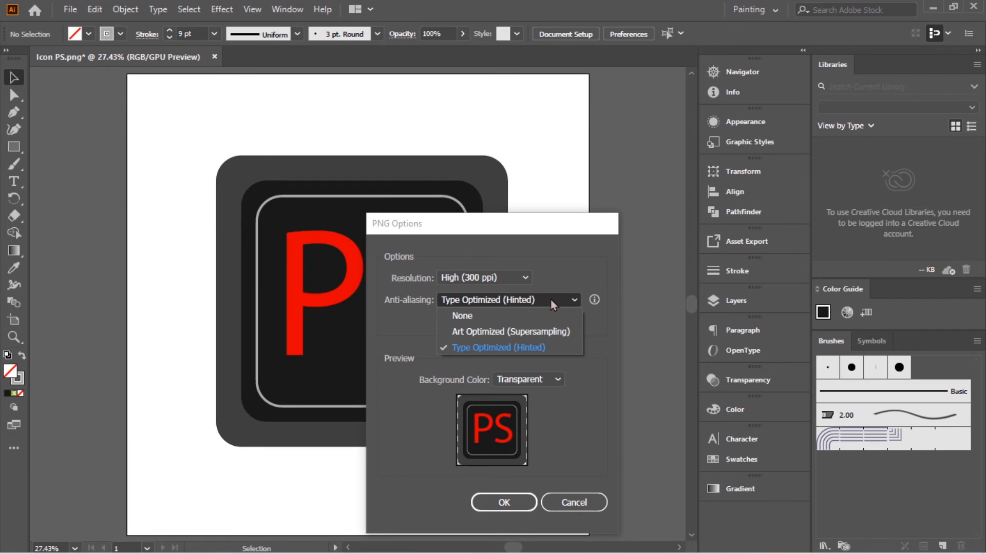
pyautogui.click(556, 337)
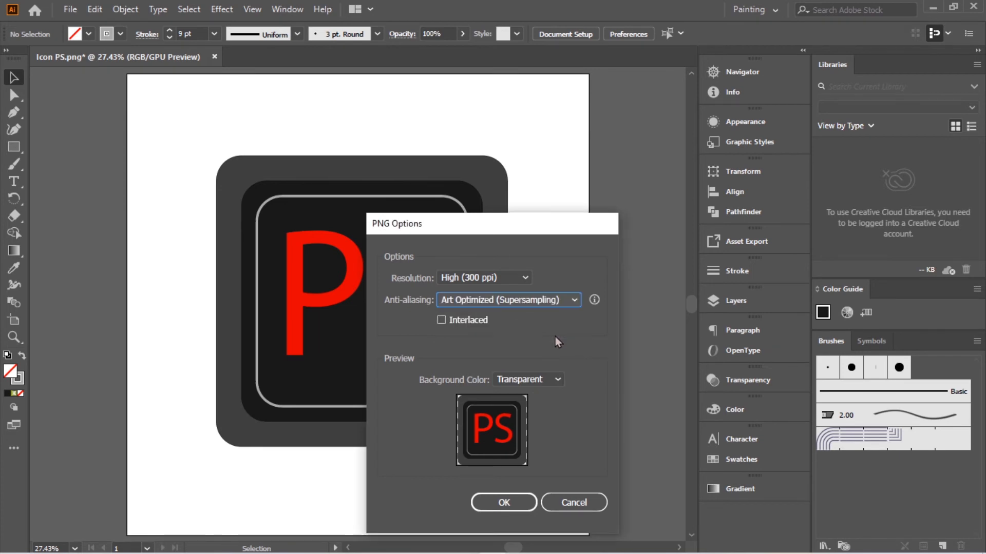
pyautogui.click(557, 379)
pyautogui.click(554, 391)
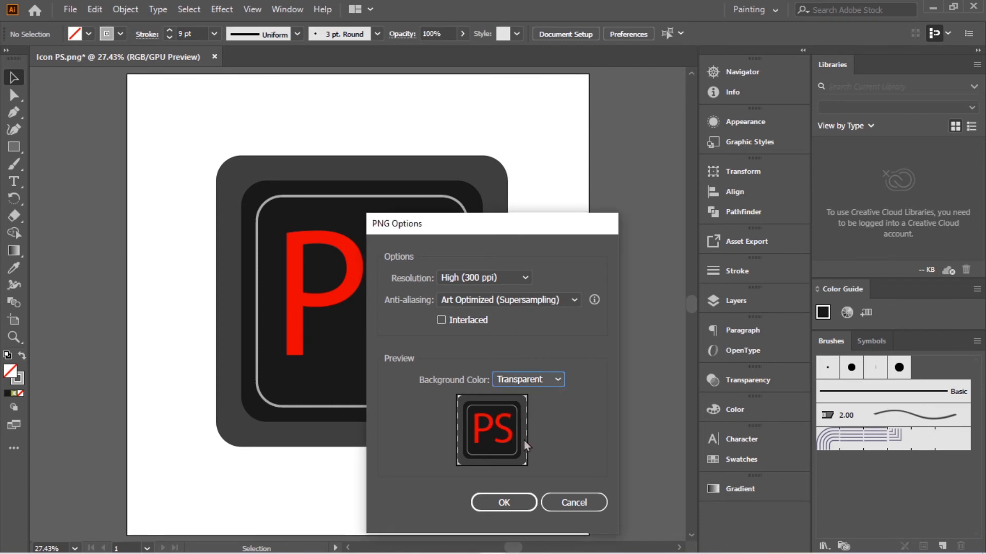
pyautogui.click(504, 503)
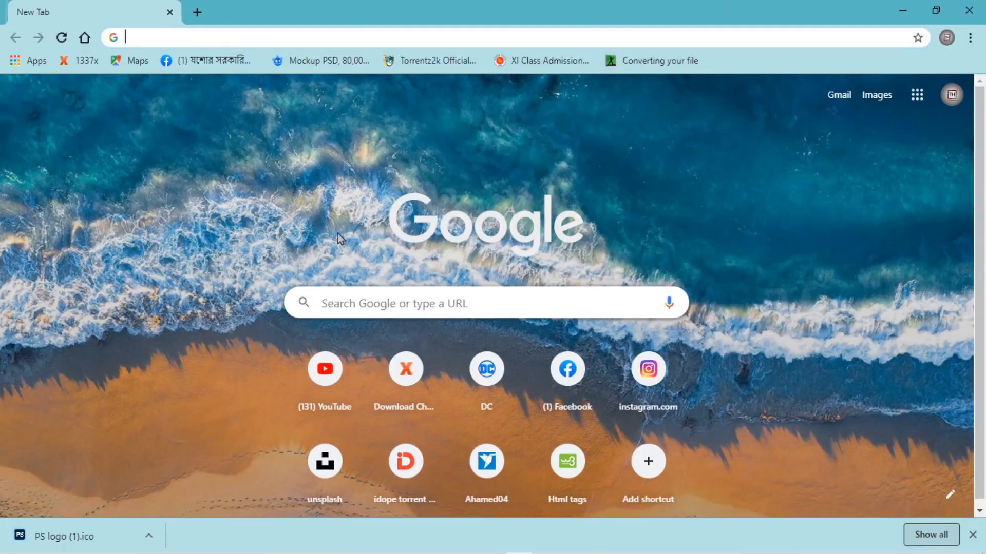
# In Google Chrome, search the web for "ico converter" and open the icoconverter.com site.
pyautogui.click(400, 307)
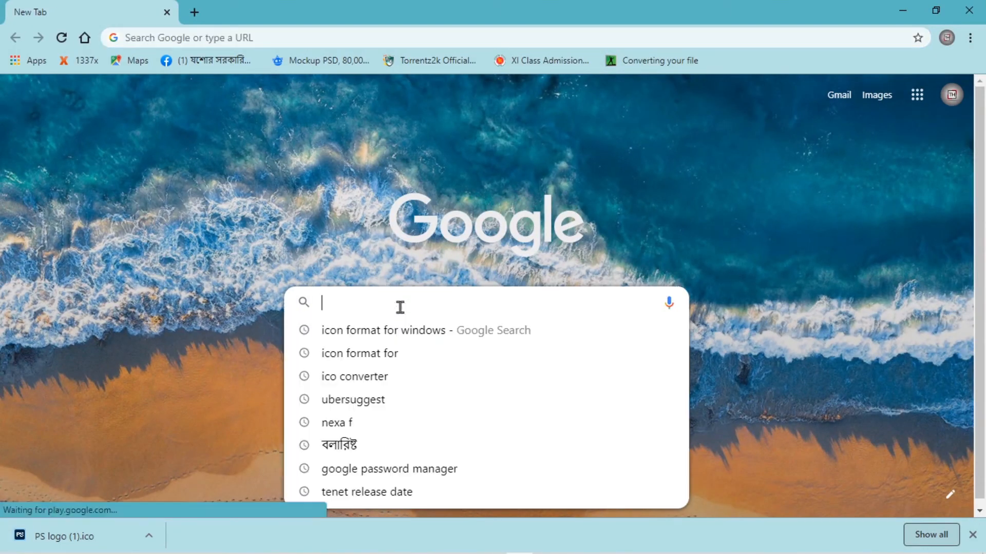
pyautogui.write('ico')
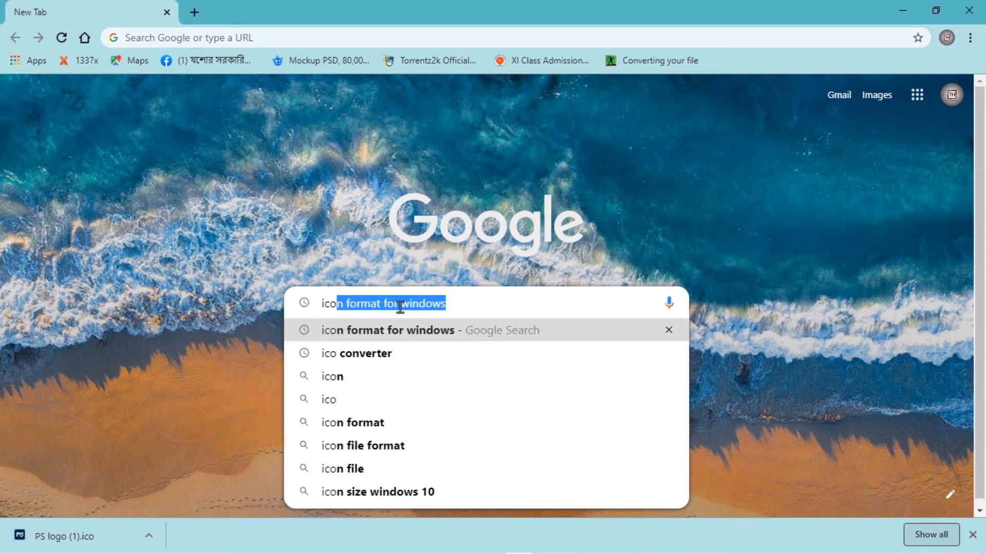
pyautogui.click(378, 354)
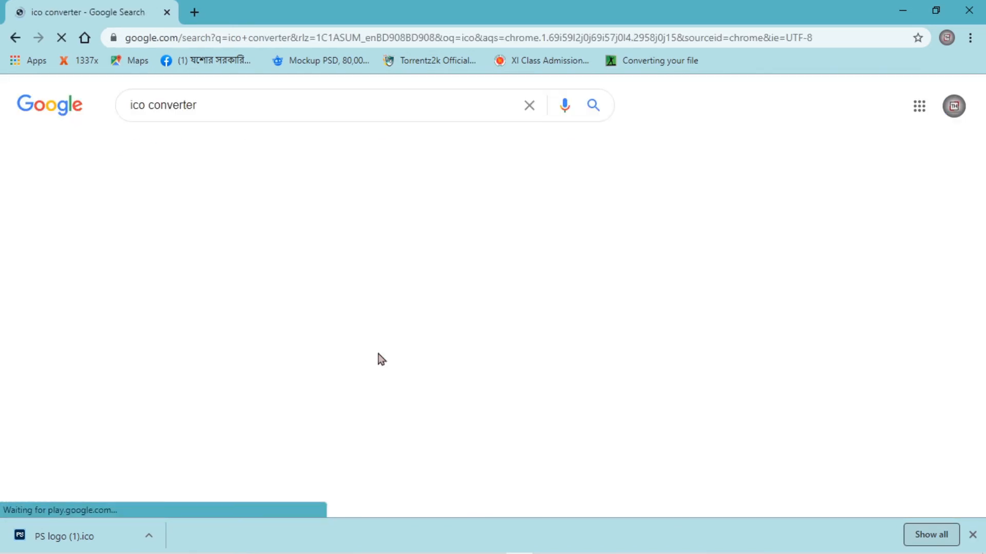
pyautogui.click(229, 226)
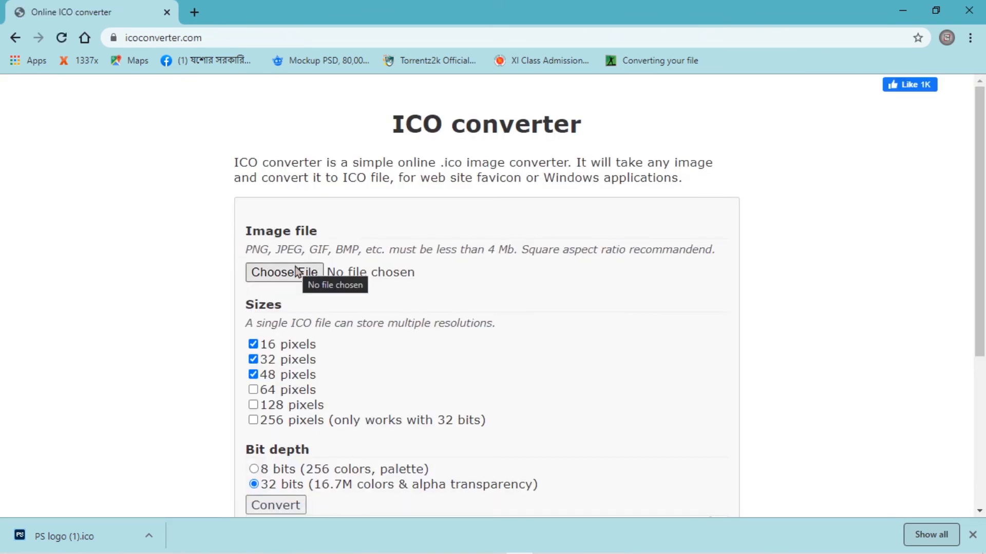
# Add the 64, 128 and 256 pixel sizes with 8-bit depth, and choose Icon PS.png as the image file.
pyautogui.click(253, 405)
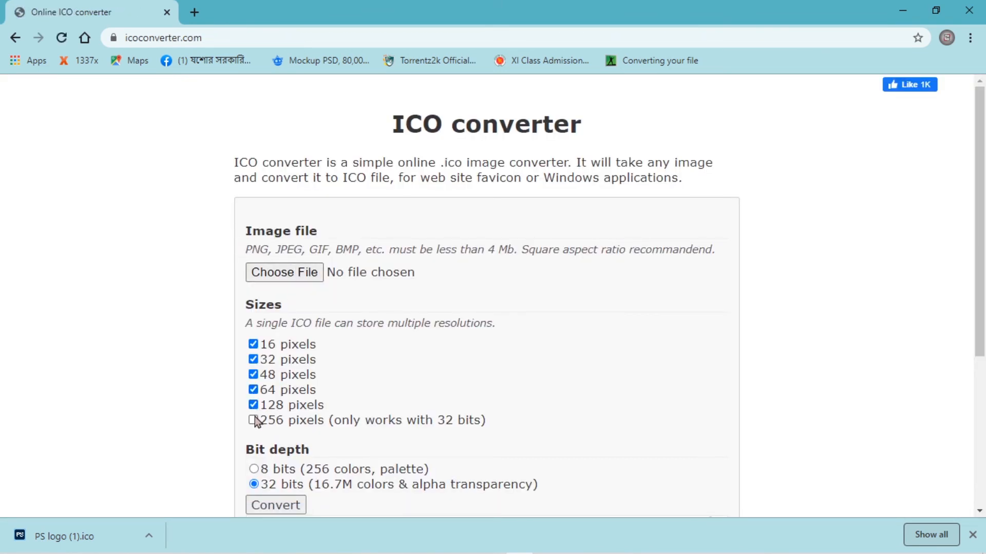
pyautogui.click(254, 470)
pyautogui.click(285, 278)
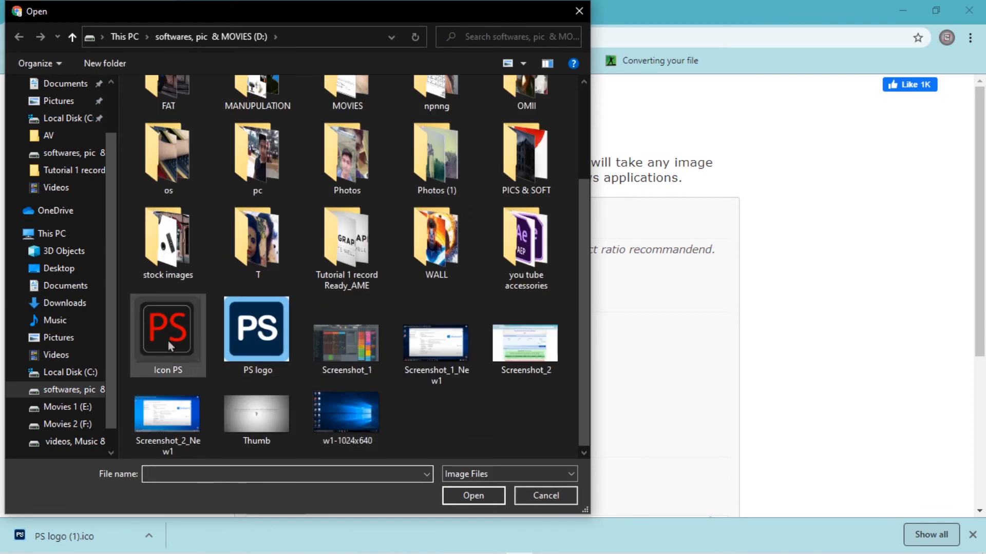
pyautogui.click(168, 338)
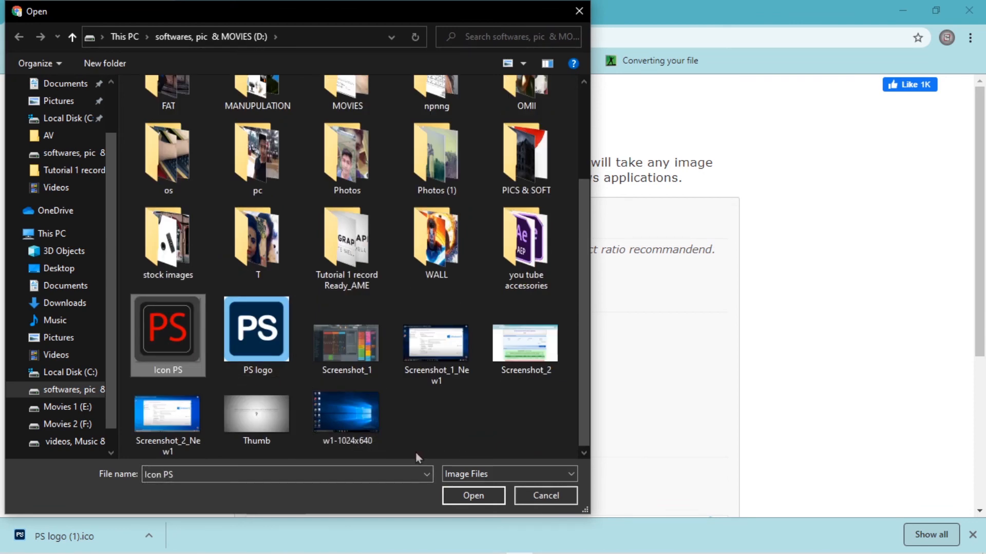
pyautogui.click(473, 496)
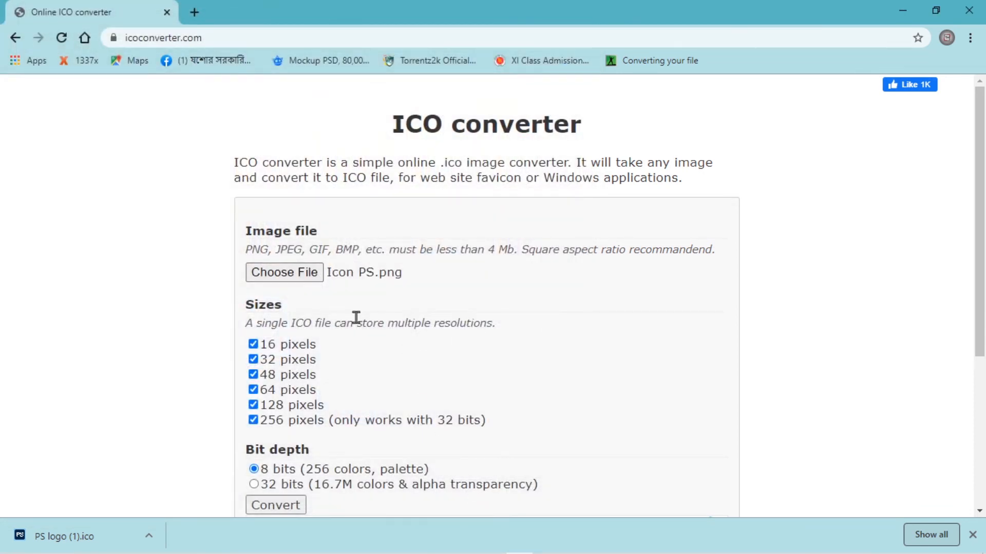
# Convert the image to ICO with 32-bit depth and show the downloaded favicon.ico in its folder.
pyautogui.scroll(-5, 356, 318)
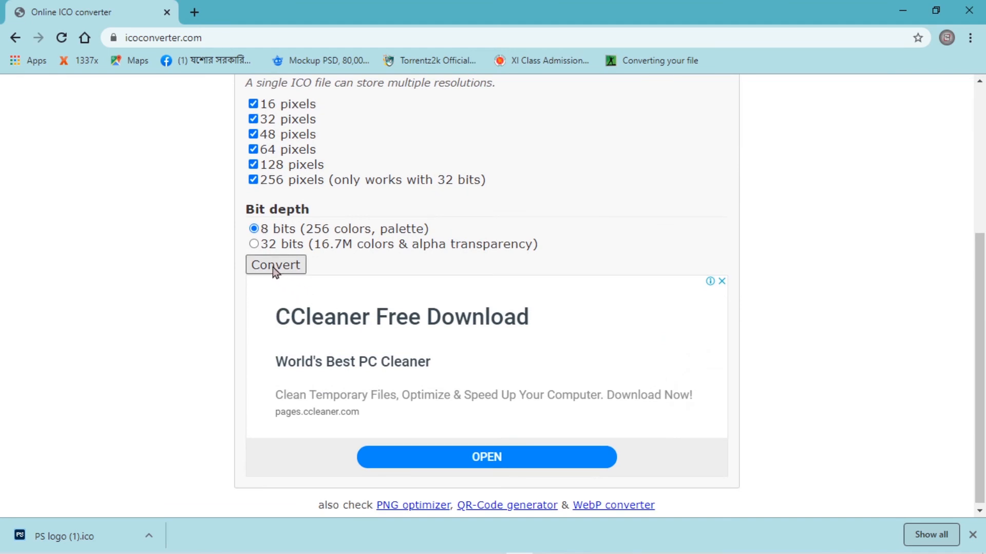
pyautogui.click(253, 244)
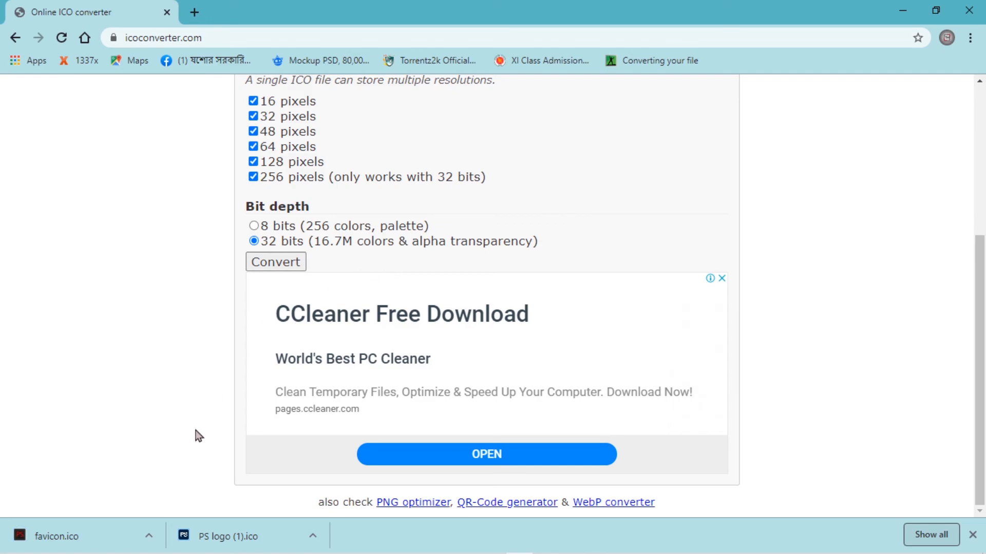
pyautogui.click(149, 536)
pyautogui.click(207, 486)
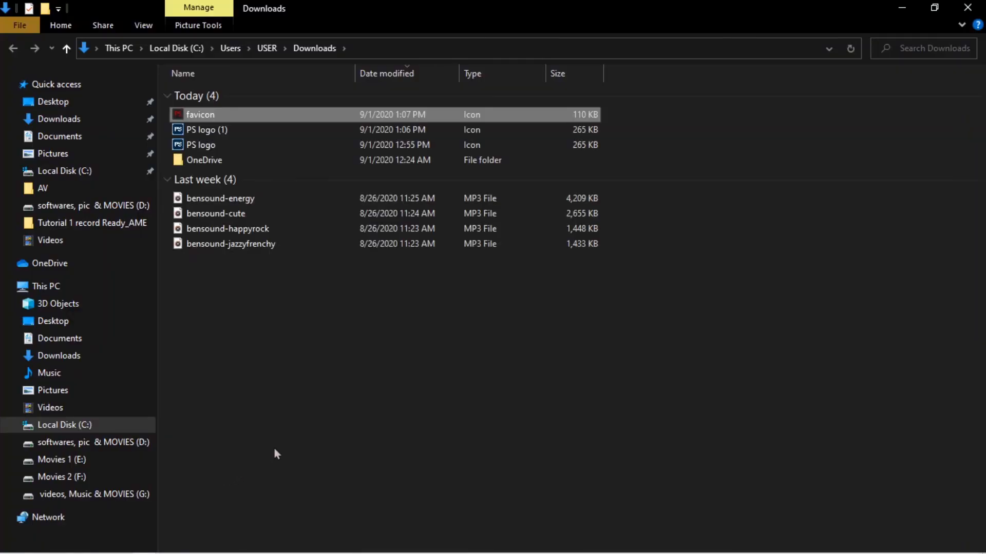
# Display the Downloads folder contents as large icons and select the favicon file.
pyautogui.rightClick(523, 307)
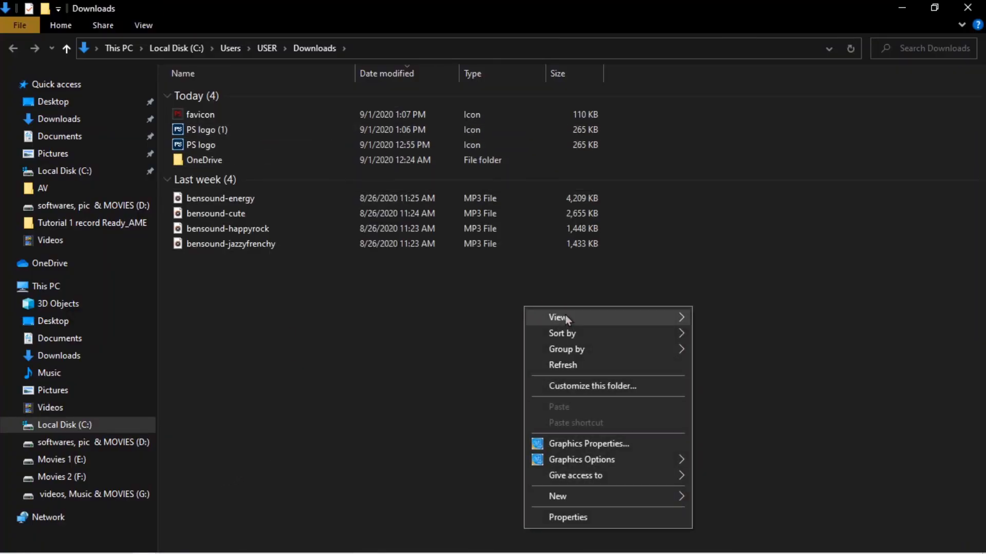
pyautogui.moveTo(566, 319)
pyautogui.click(739, 335)
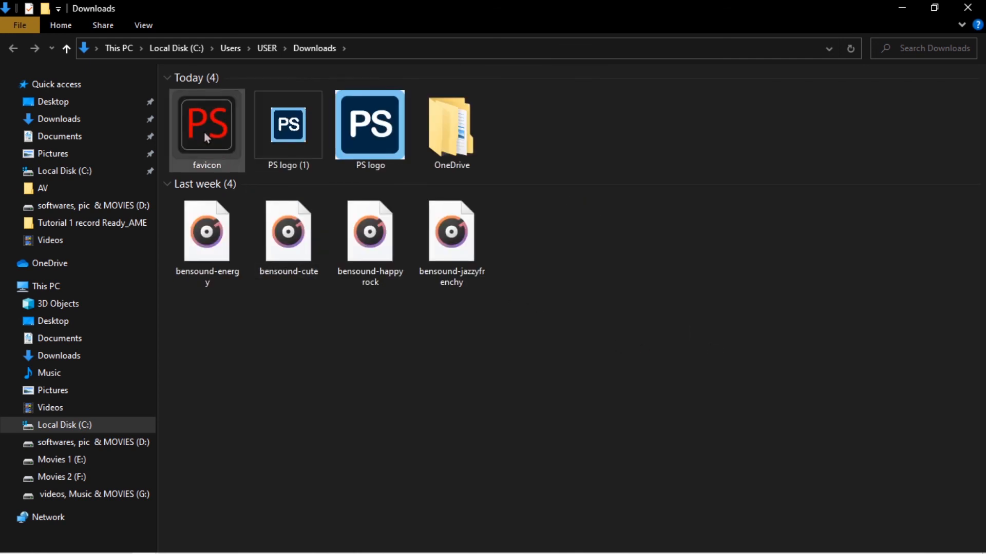
pyautogui.click(204, 132)
# Return to the Windows desktop and open the properties of the Adobe Photoshop 2020 shortcut.
pyautogui.click(891, 9)
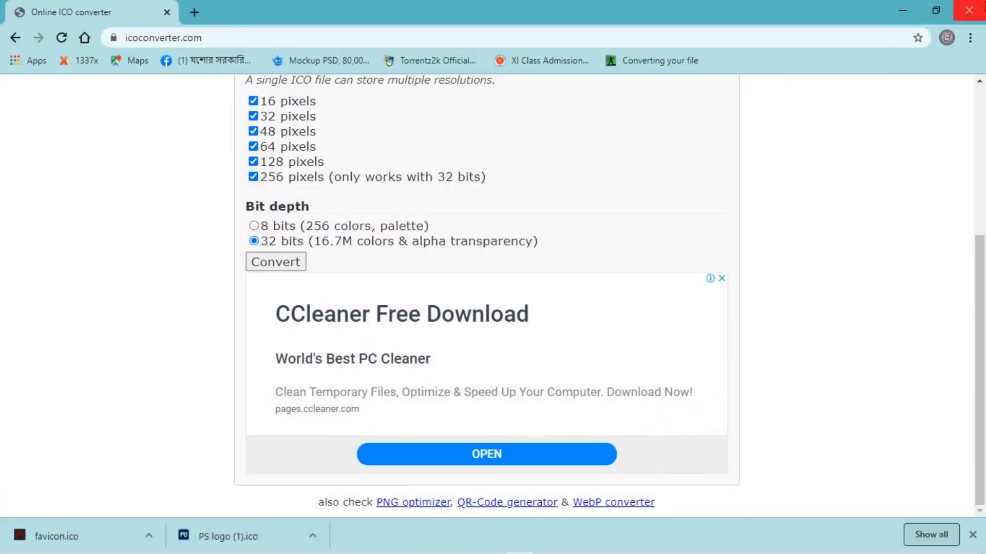
pyautogui.click(890, 11)
pyautogui.rightClick(137, 35)
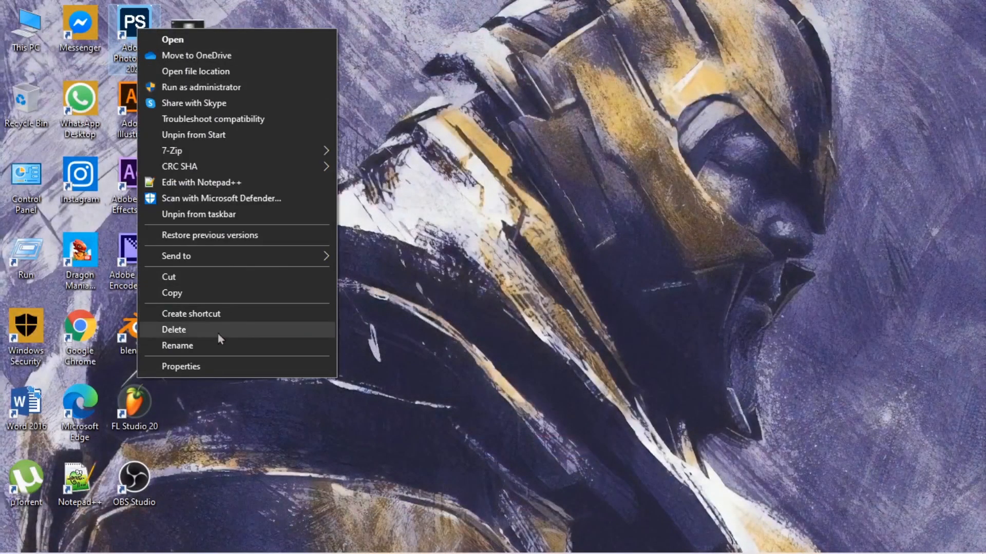
pyautogui.click(215, 365)
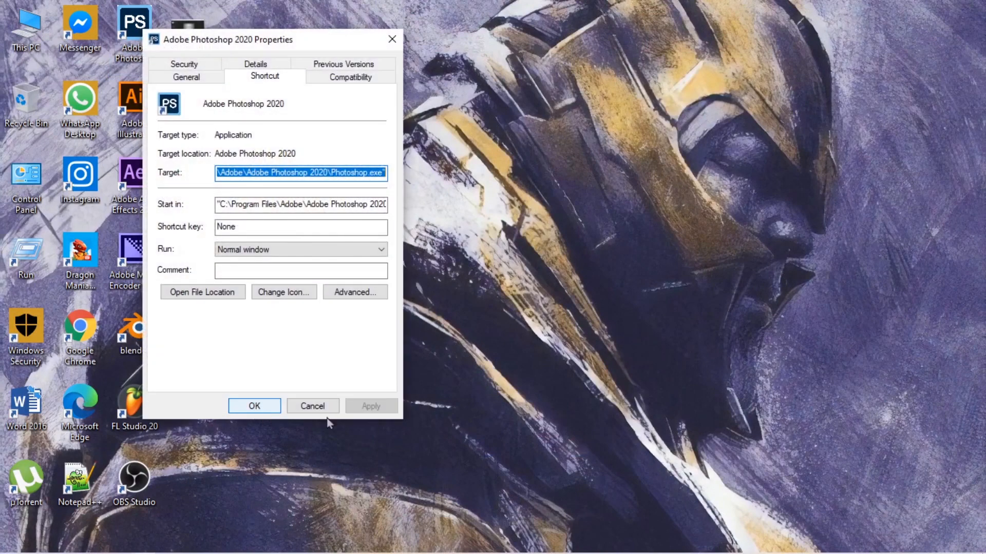
# Change the Photoshop shortcut's icon to the favicon file from the Downloads folder and apply it.
pyautogui.click(280, 292)
pyautogui.click(364, 148)
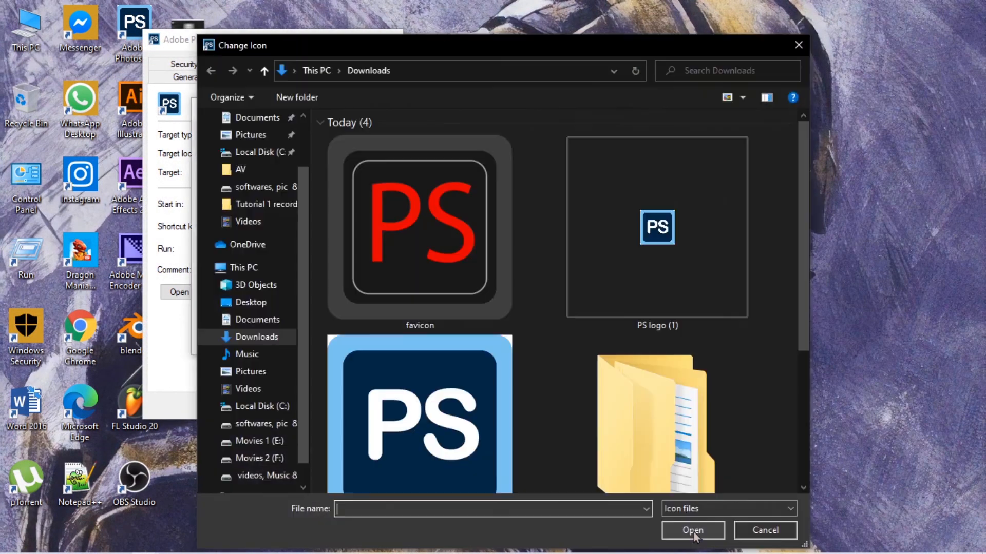
pyautogui.click(414, 291)
pyautogui.click(692, 533)
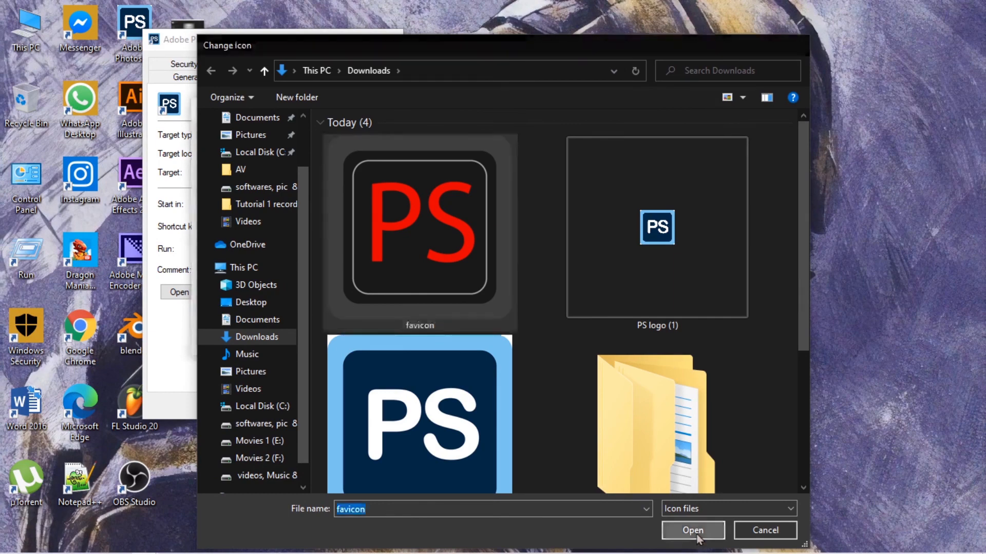
pyautogui.click(306, 338)
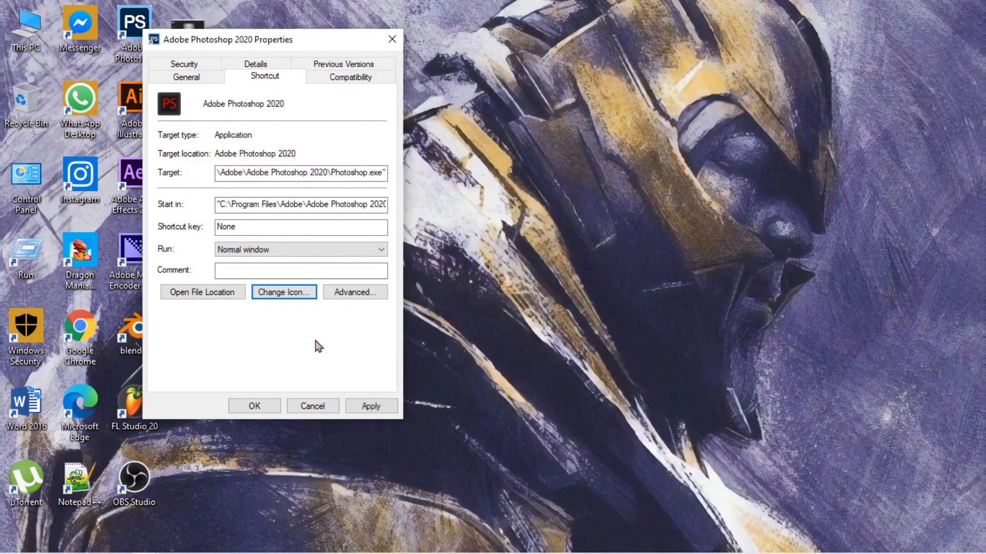
pyautogui.click(372, 406)
pyautogui.click(279, 404)
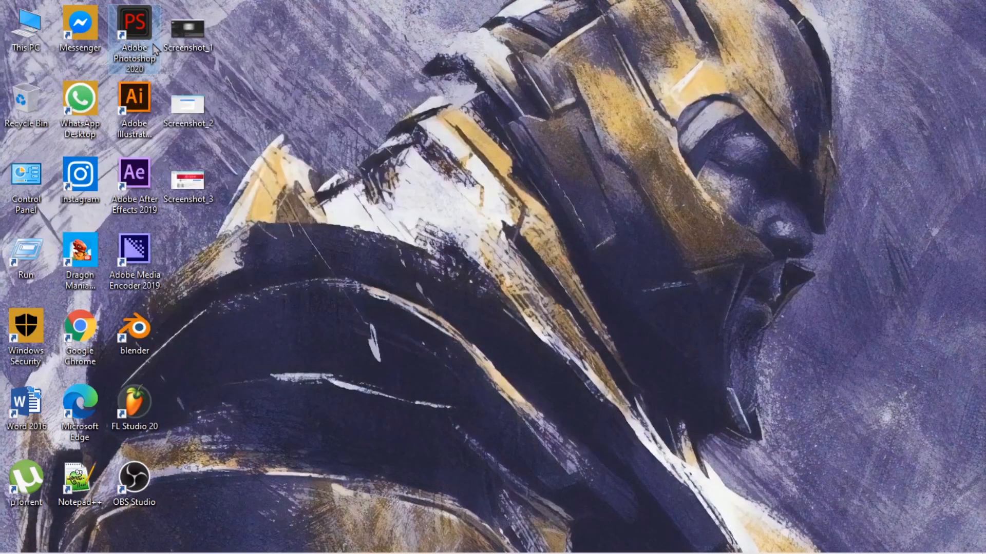
# Move the Adobe Photoshop 2020 shortcut away from the other icons to an empty area of the desktop.
pyautogui.moveTo(146, 39); pyautogui.dragTo(349, 101)
pyautogui.click(404, 109)
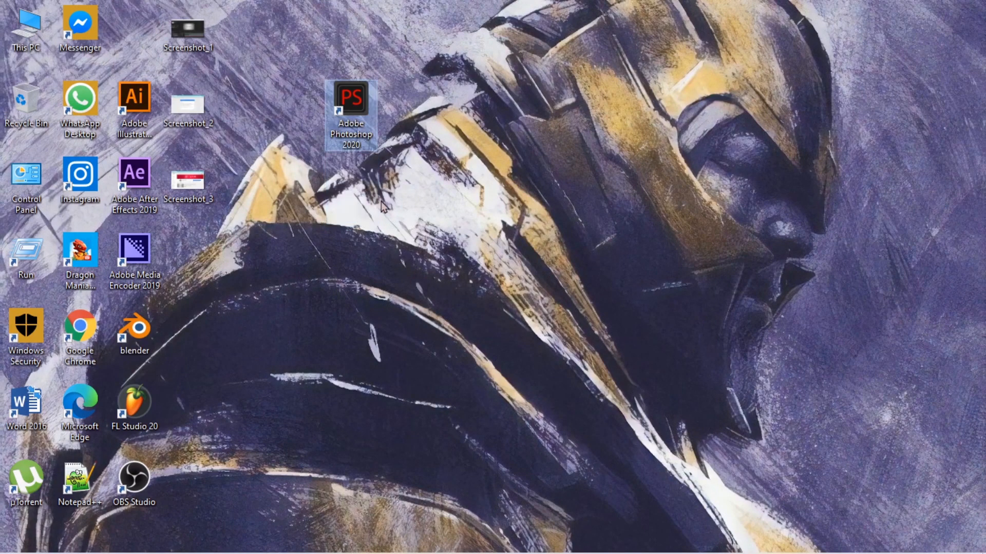